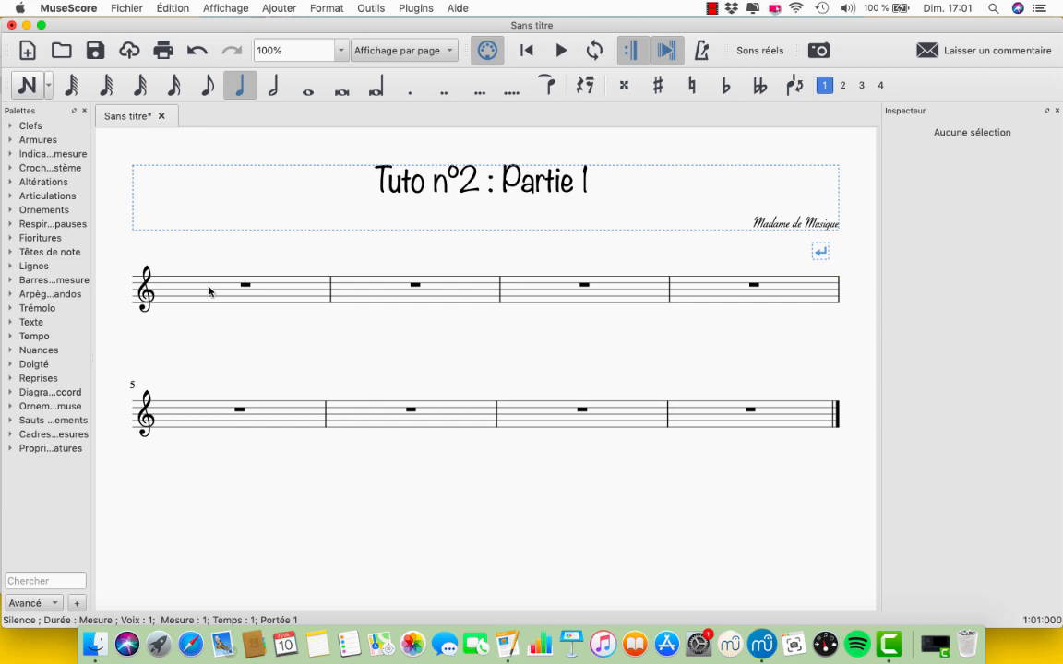
Step: Create an eighth-note triplet on the first beat of measure 1 and fill it with three A notes
click(209, 292)
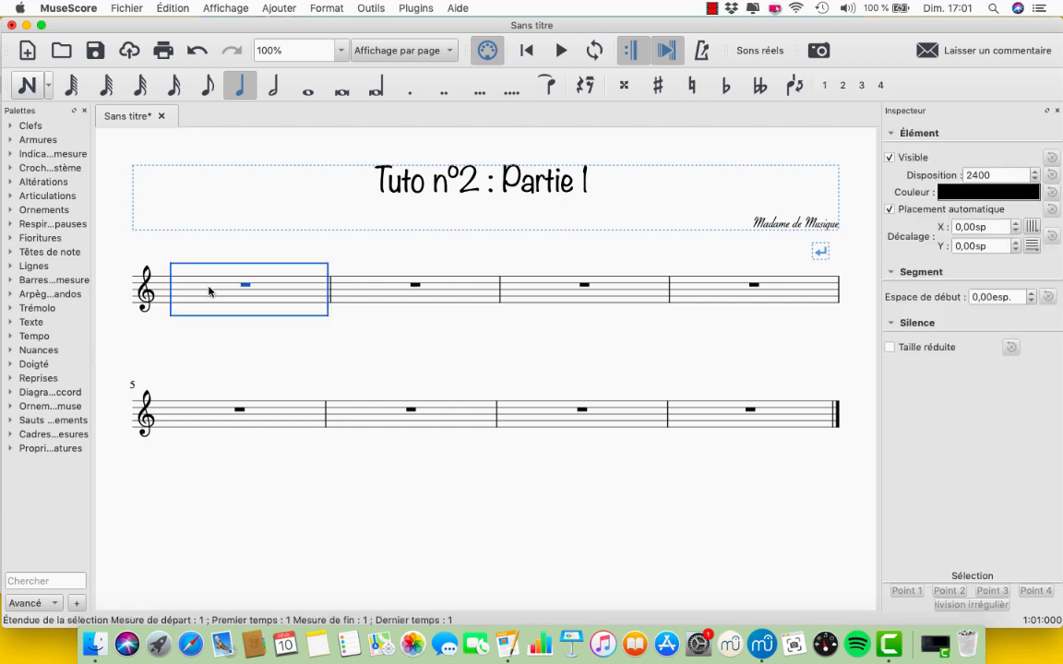
key(n)
click(289, 9)
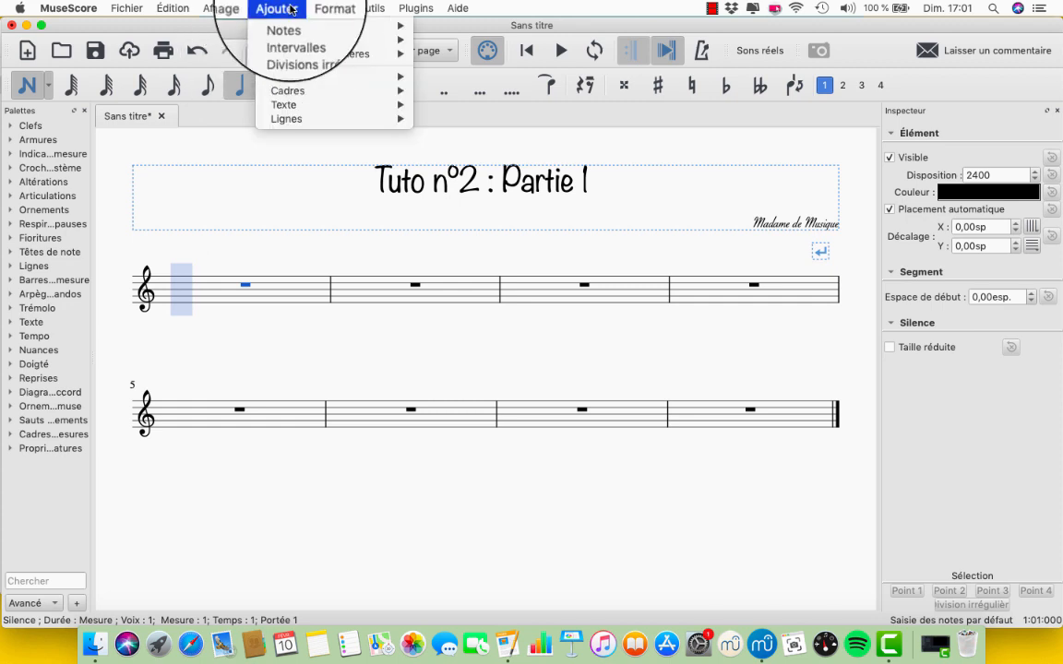
mouse_move(395, 63)
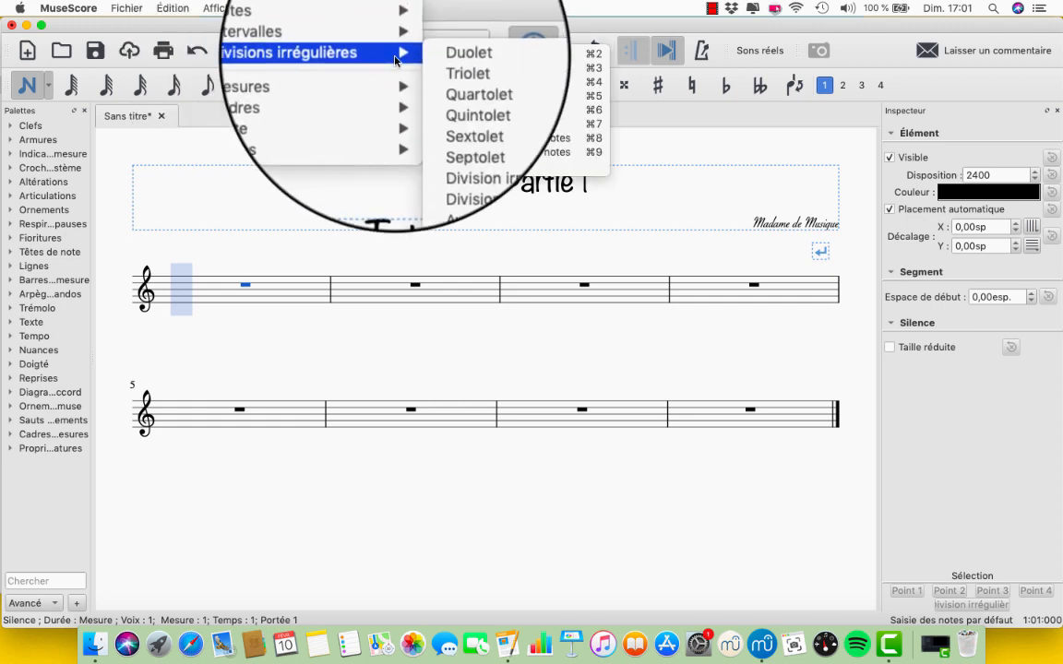
click(487, 69)
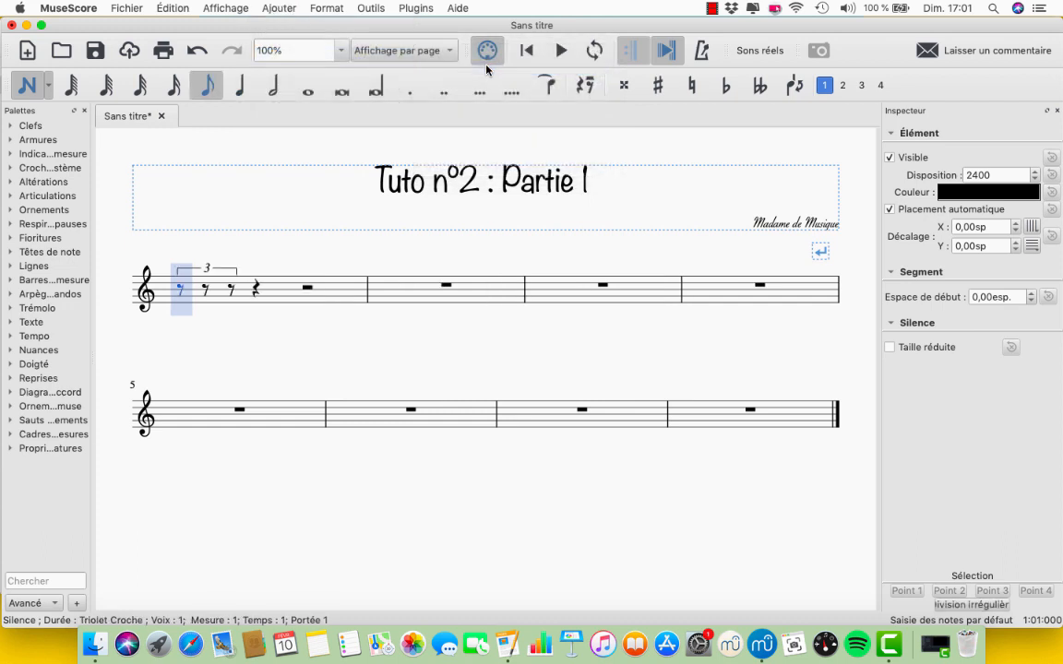
key(a)
key(a)
key(a)
key(Escape)
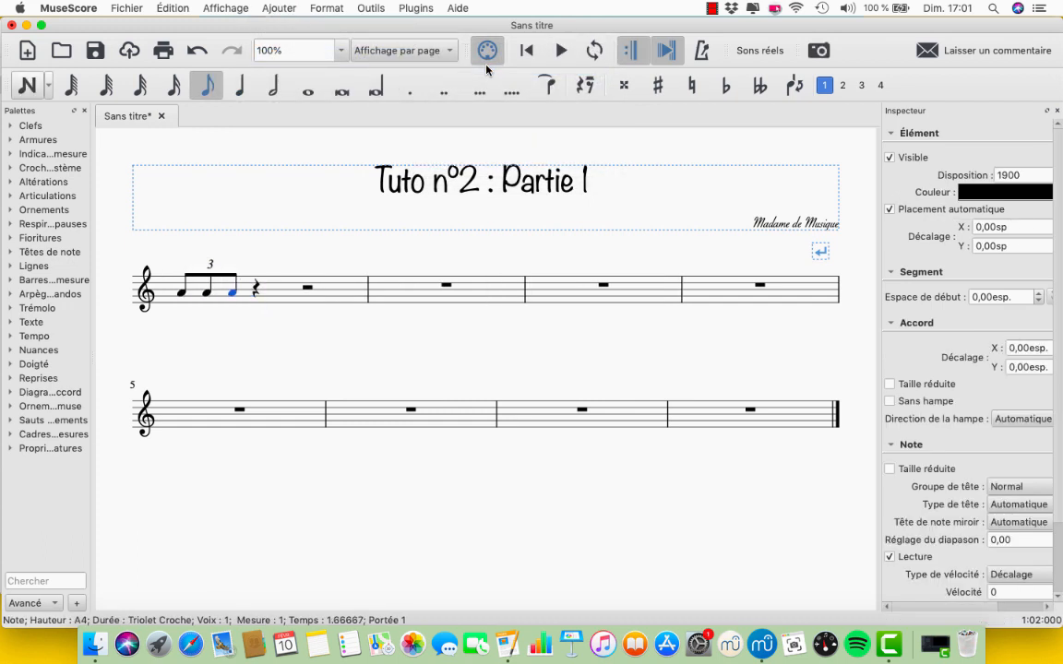
Step: Create an eighth-note triplet at the start of measure 2 and fill it with three E notes
click(403, 295)
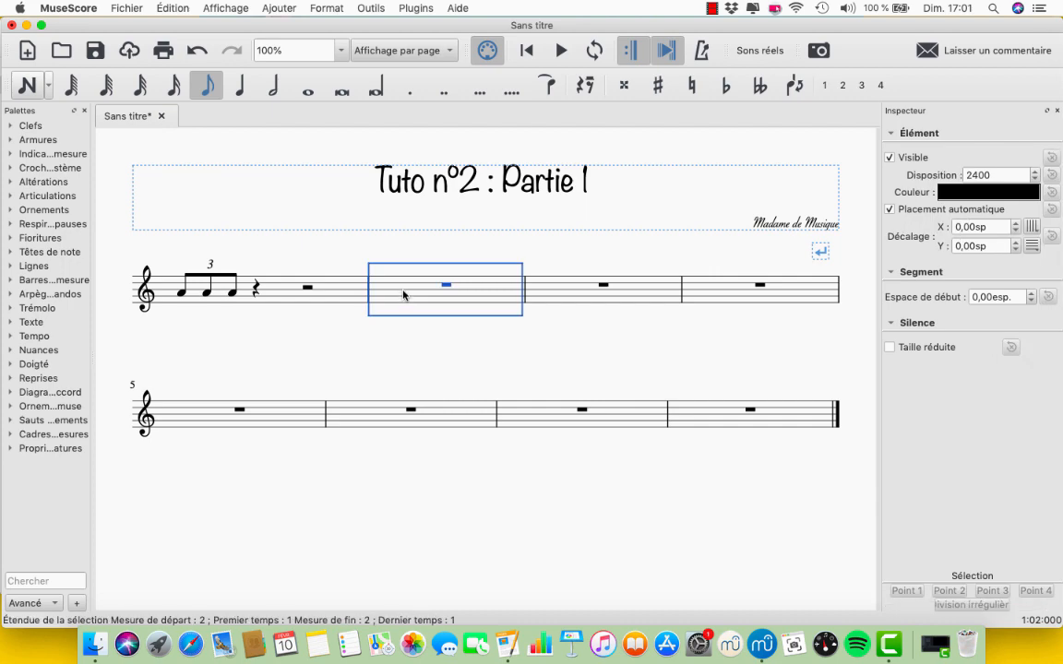
key(n)
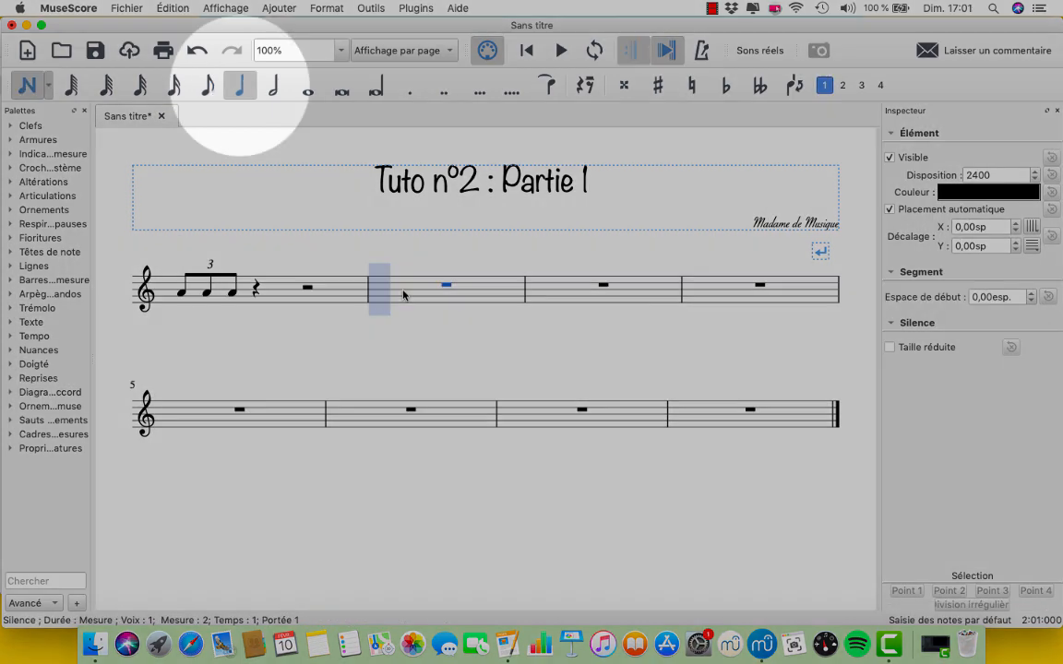
key(5)
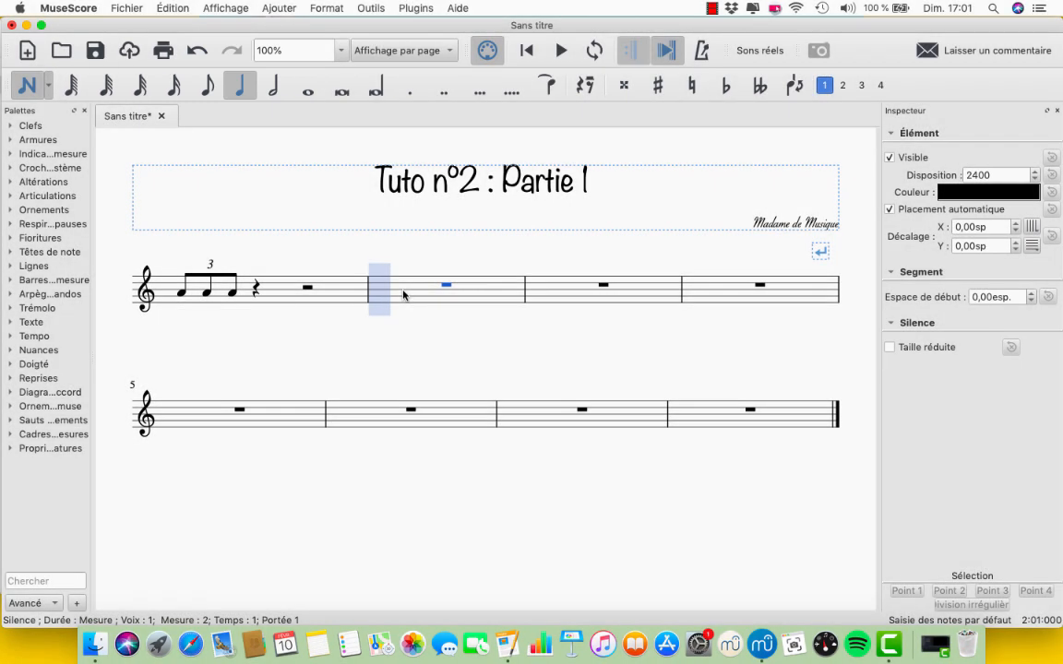
key(super+3)
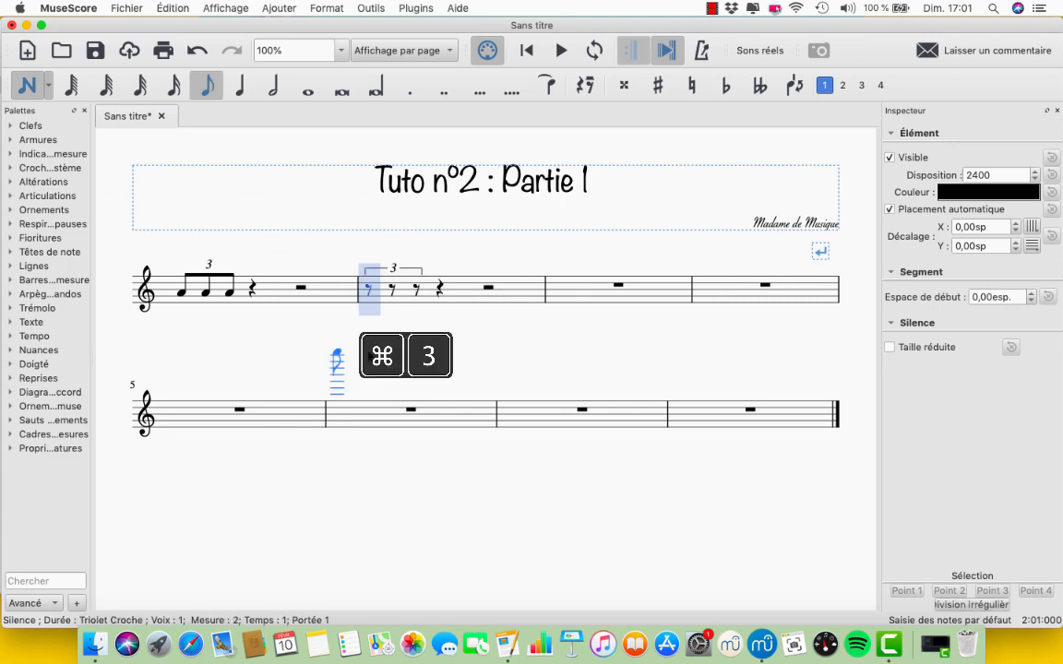
key(e)
key(e)
key(e)
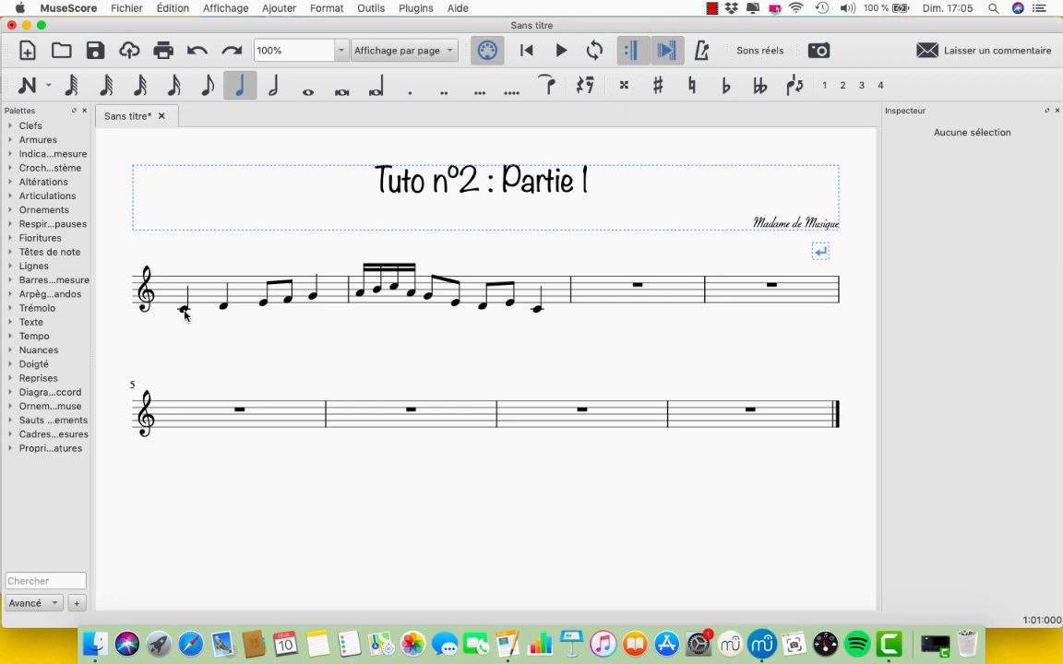
Step: Build a chord on the first C of measure 1 by adding G and E, with the E lowered one octave
click(184, 307)
key(shift)
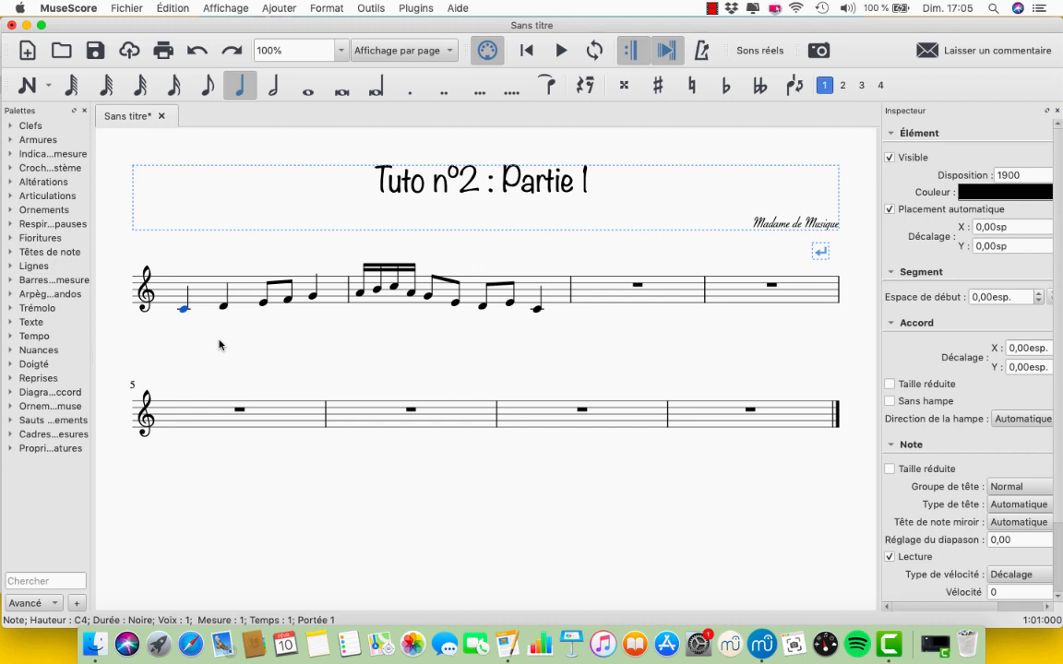
key(shift+g)
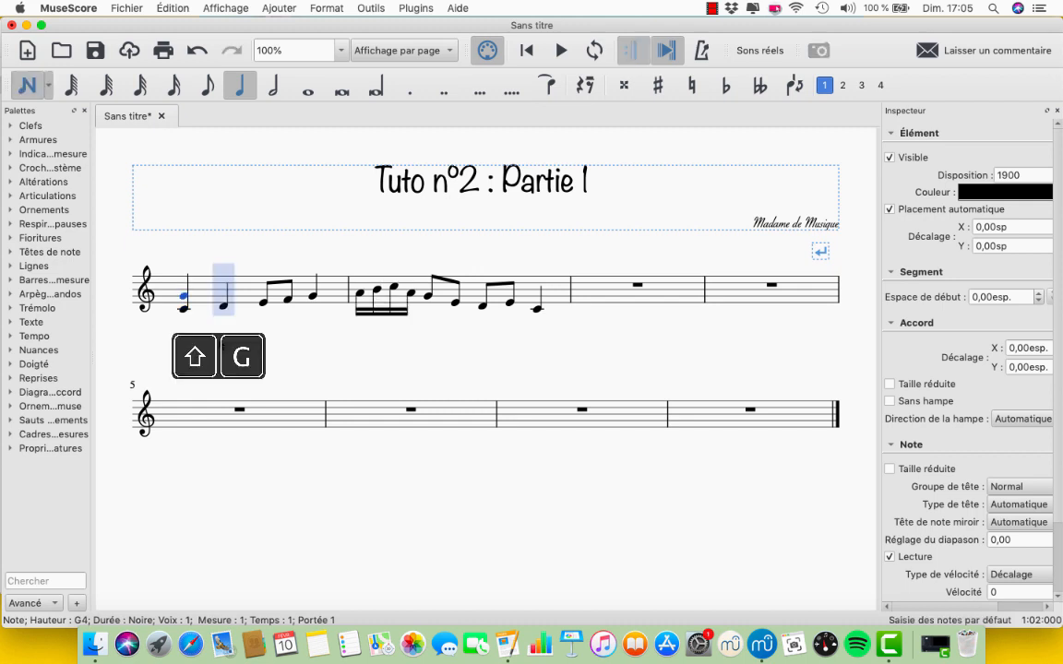
key(shift+e)
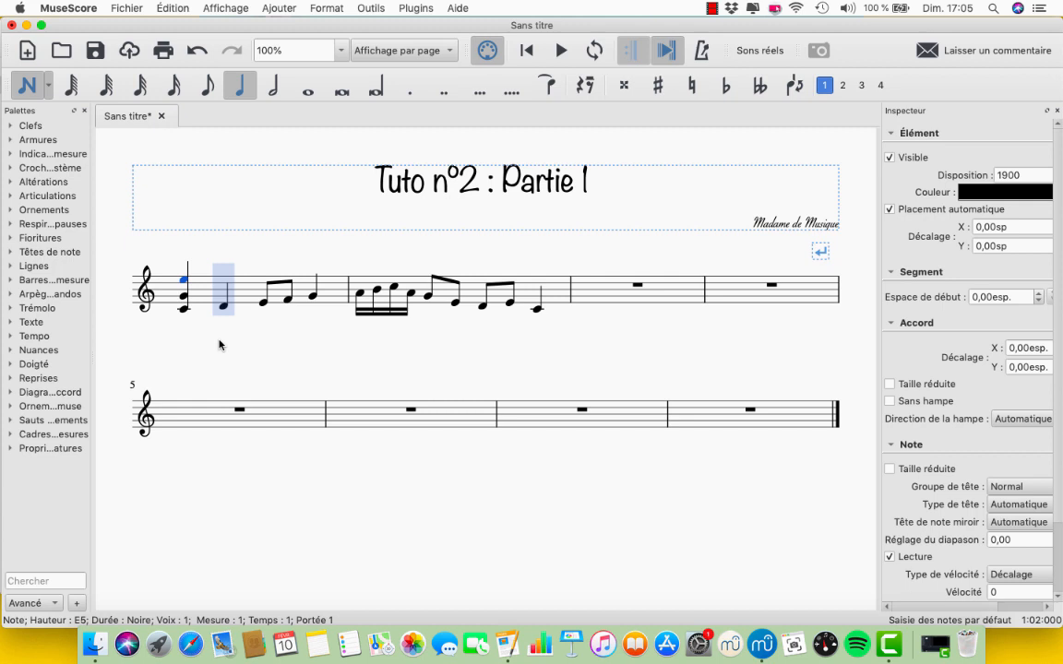
key(super+Down)
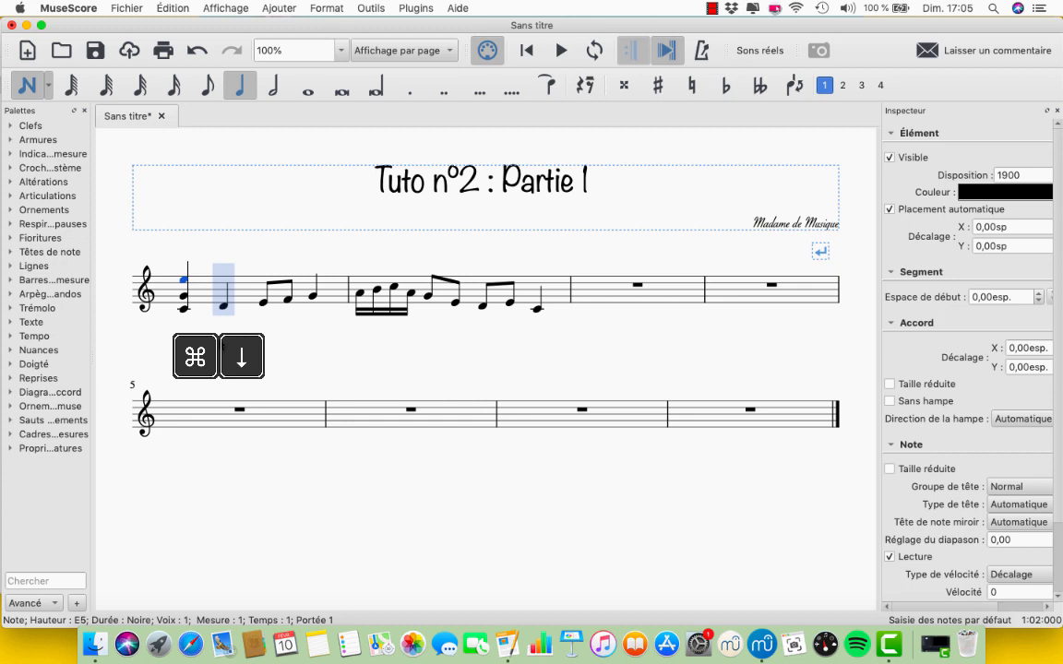
key(super+Down)
Step: Add an F to the D quarter note on the second beat of measure 1
key(Right)
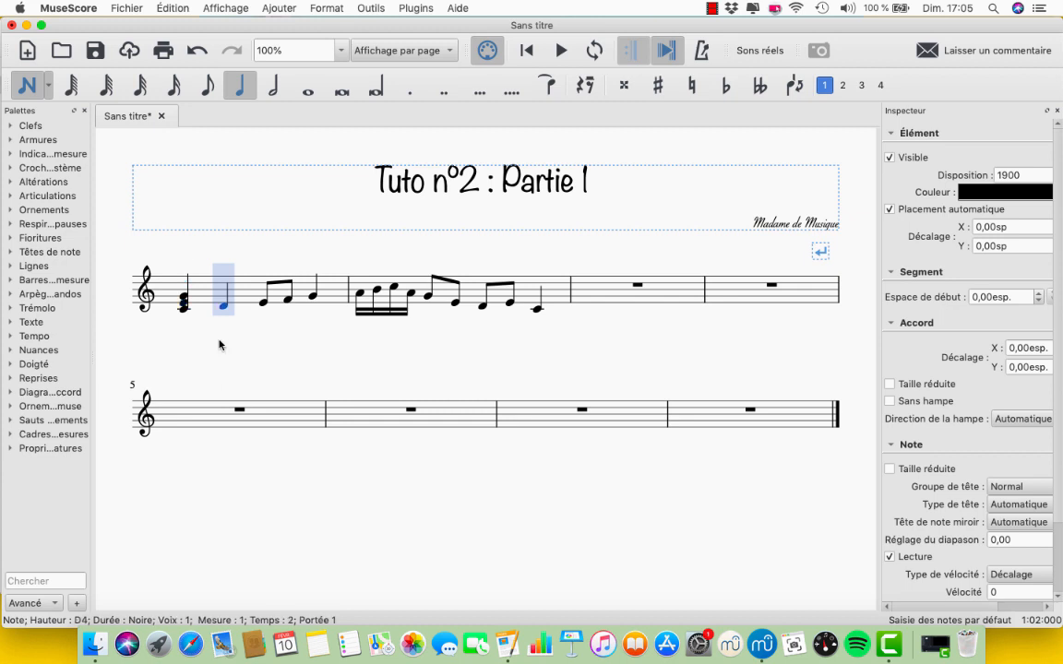
key(shift+f)
key(Right)
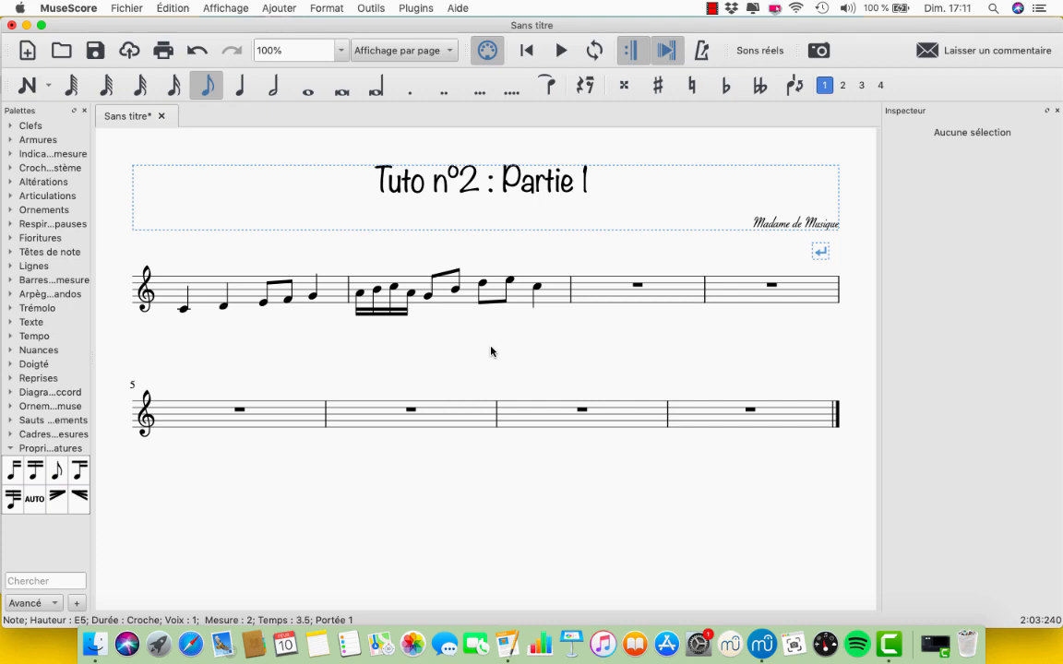
Step: Enter a second voice in measure 2 with eighth notes F and E followed by quarter notes D, B and C
click(457, 304)
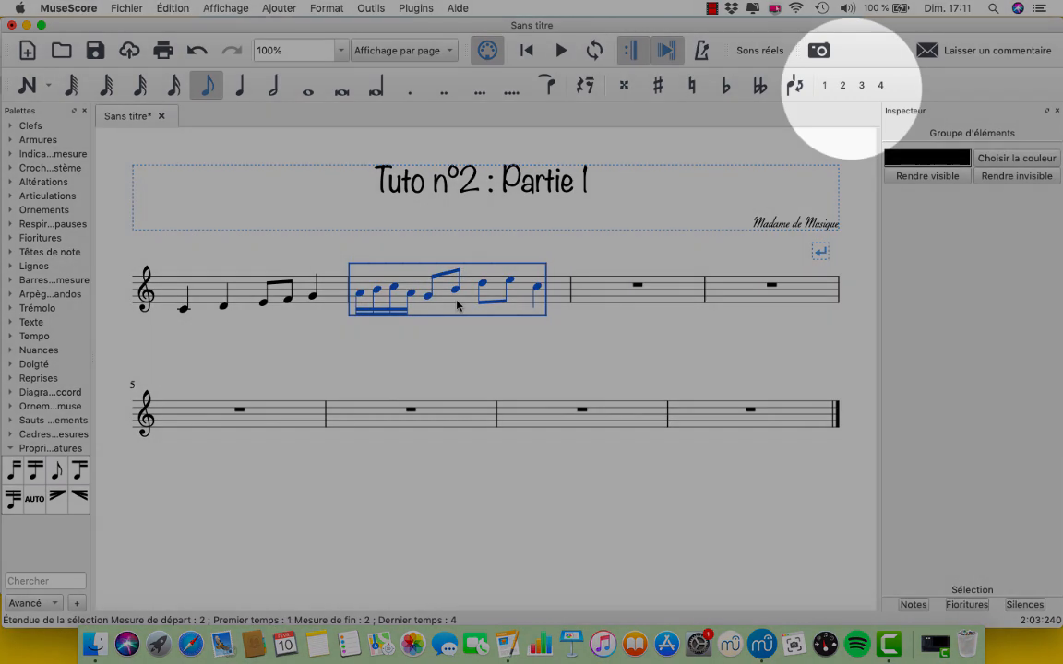
key(n)
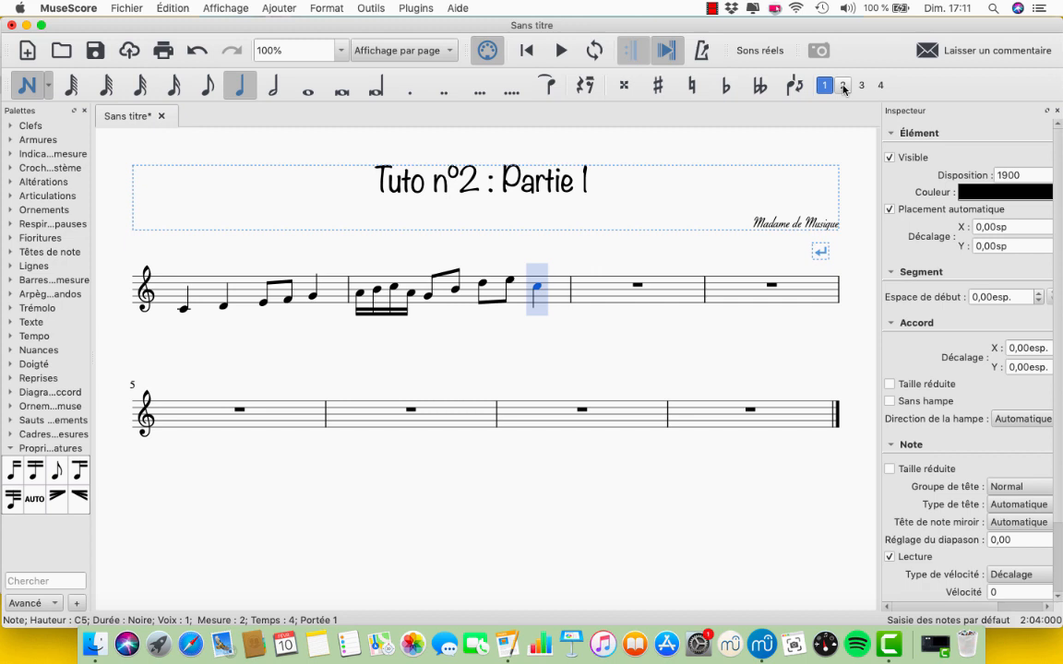
key(n)
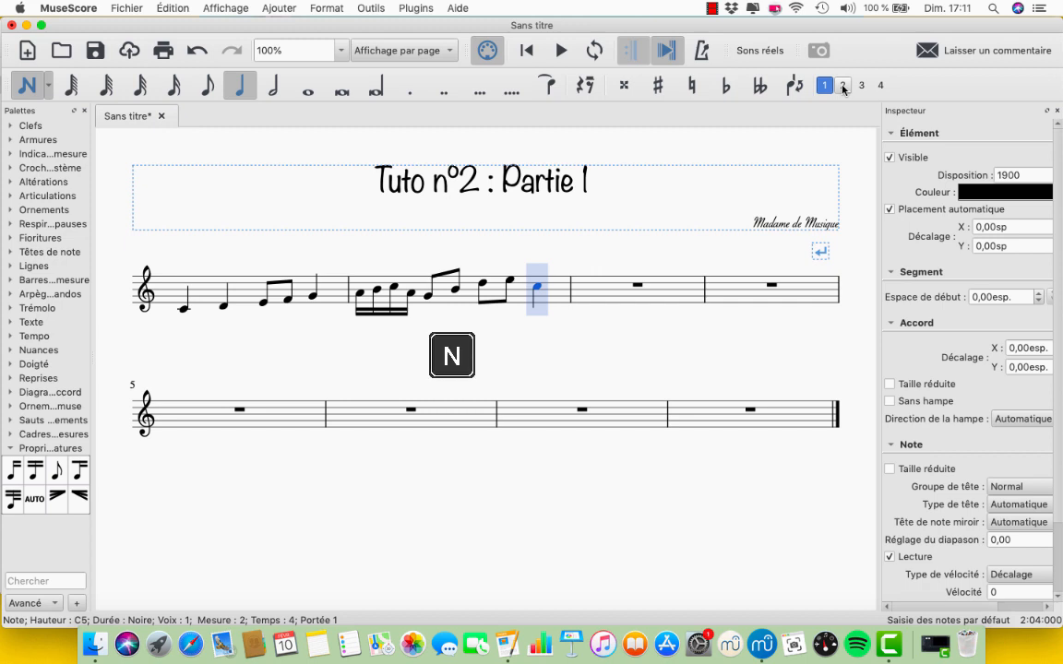
click(843, 86)
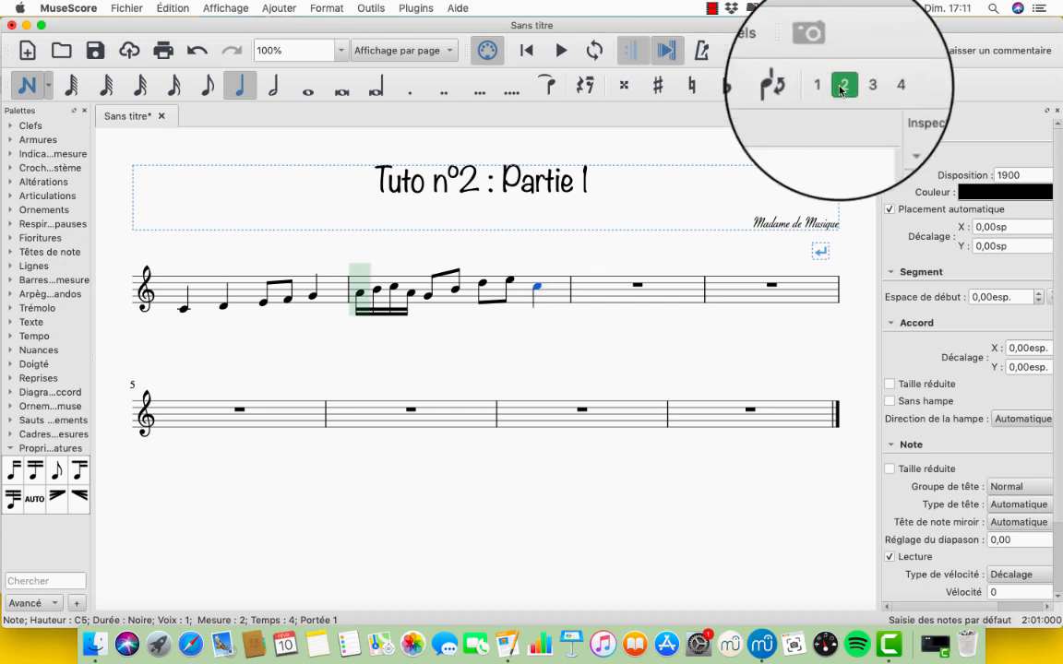
key(4)
key(f)
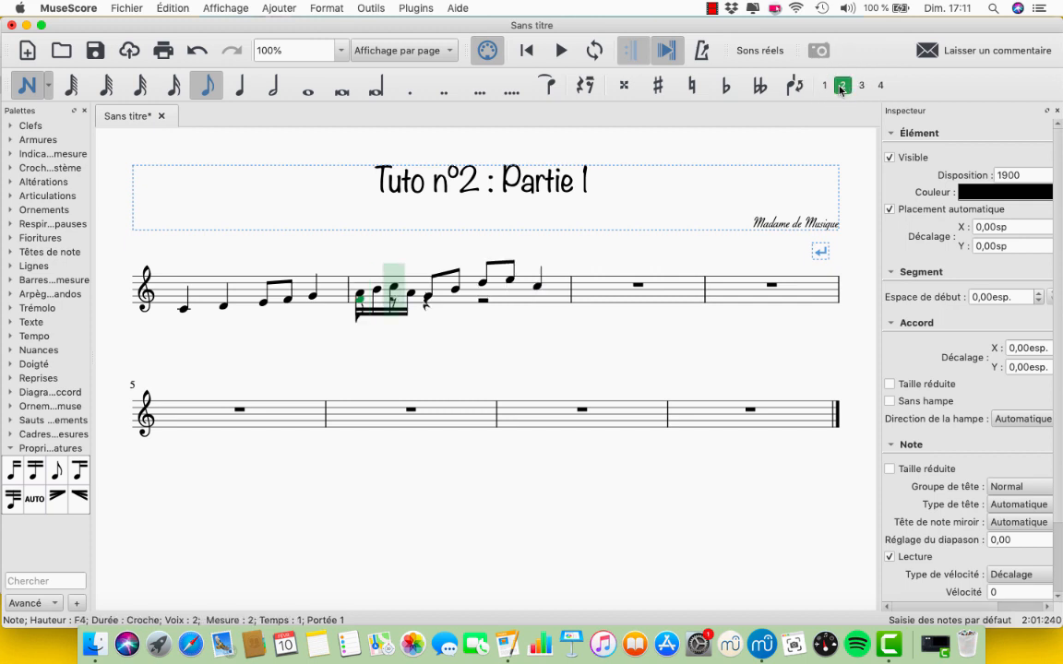
key(e)
key(5)
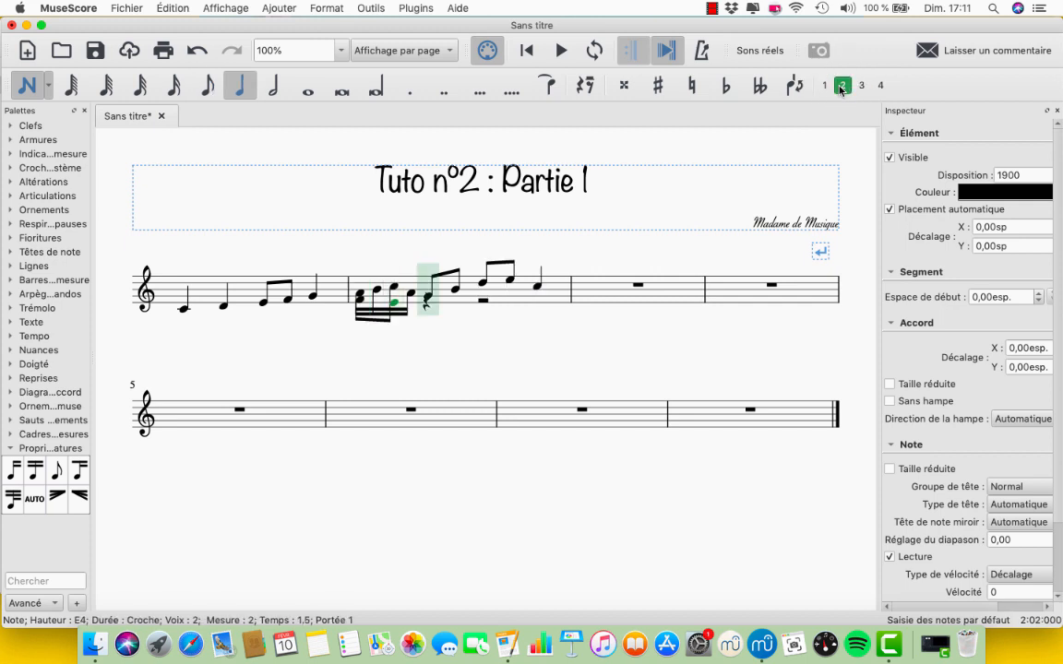
key(d)
key(b)
key(c)
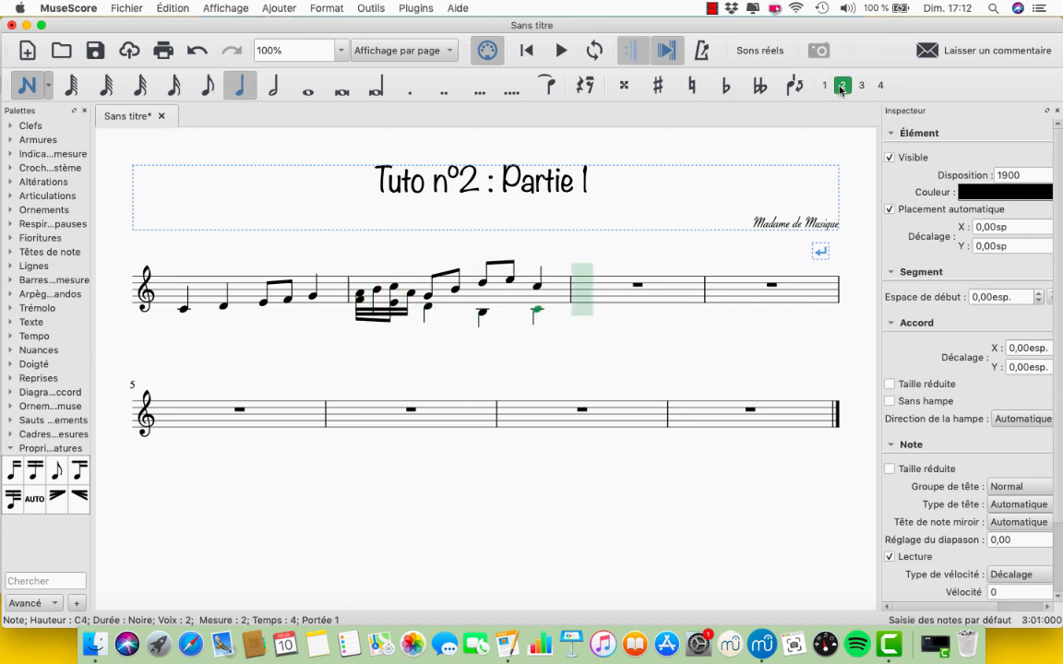
key(Escape)
Step: Flip the beam of the four sixteenth notes in measure 2 so it sits above them
click(401, 315)
key(x)
click(442, 343)
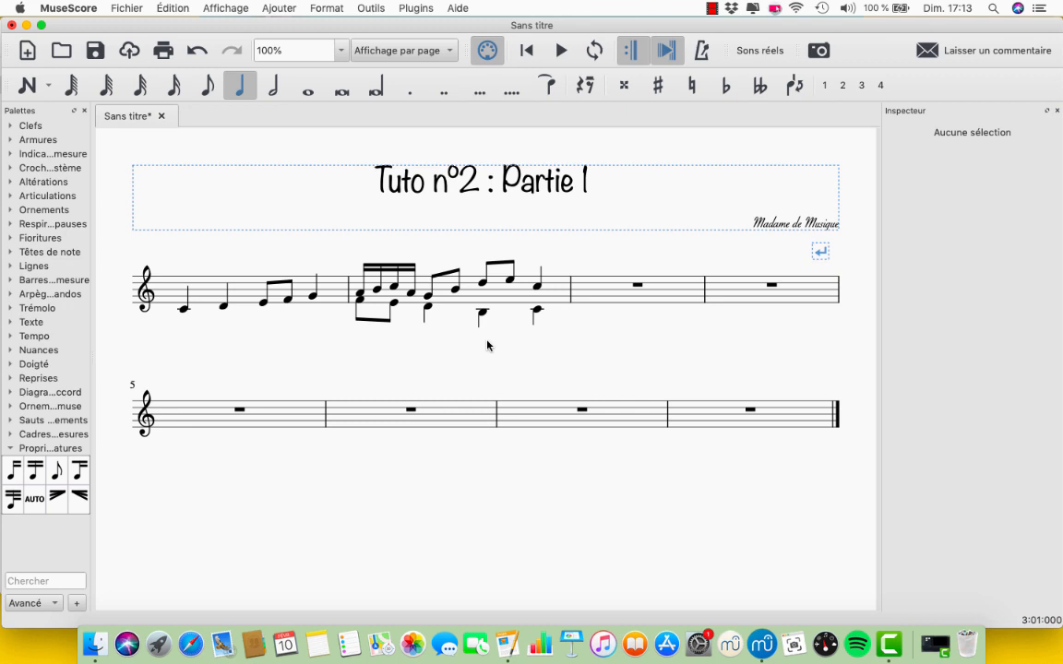
Step: Add the body percussion instrument Claquement de mains to the score's instrument list
key(i)
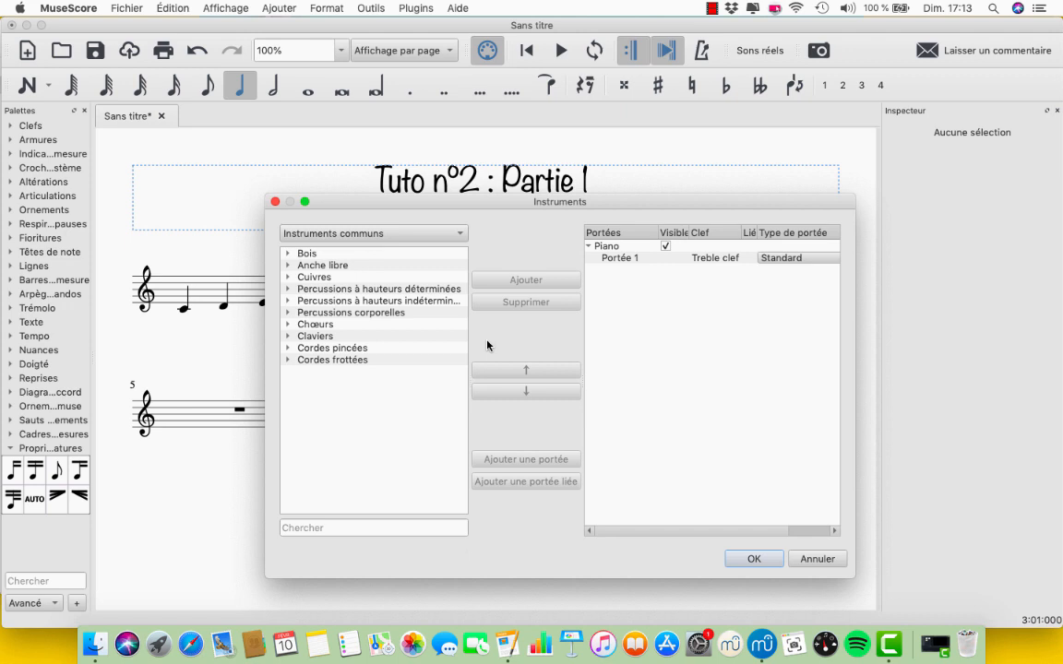
double_click(383, 312)
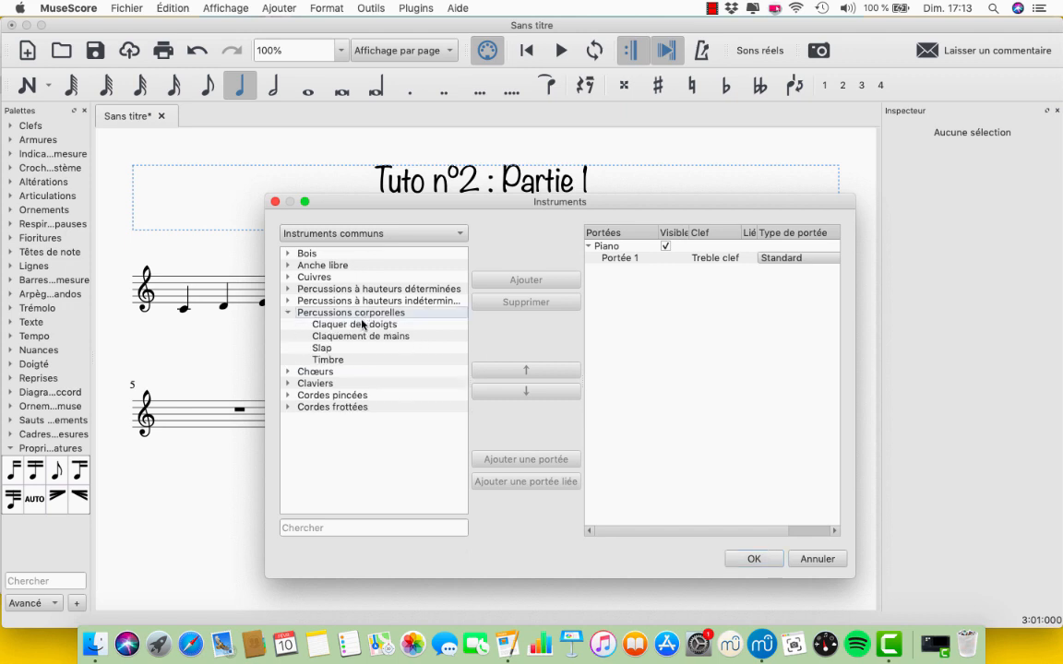
double_click(358, 337)
double_click(374, 312)
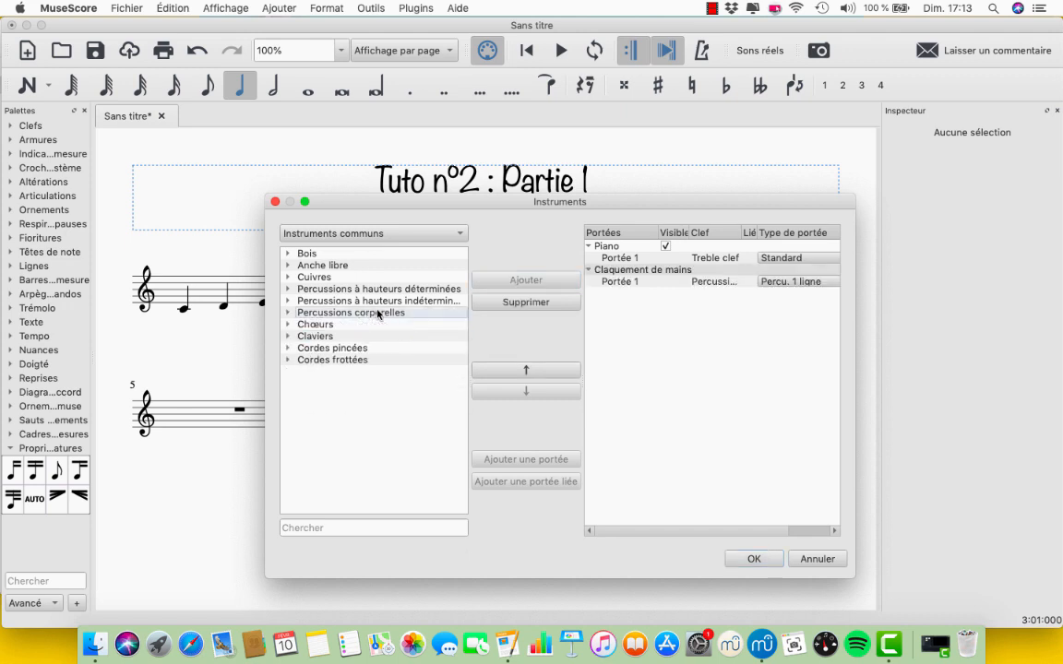
Step: Add a Tuba from the brass family and move it above Claquement de mains in the instrument list
double_click(328, 277)
double_click(377, 336)
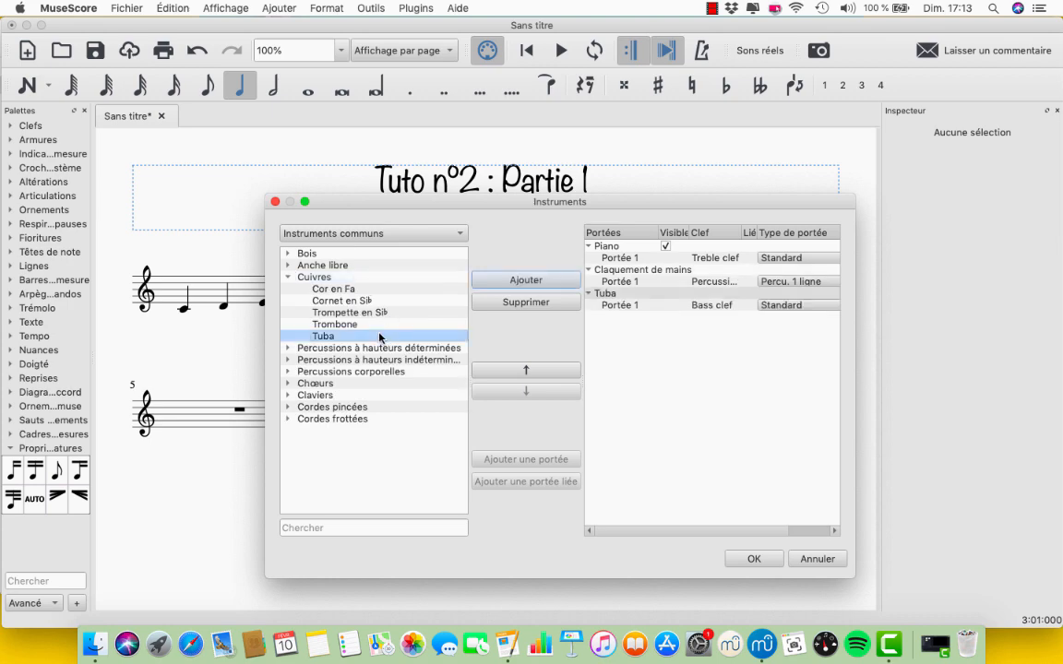
click(606, 294)
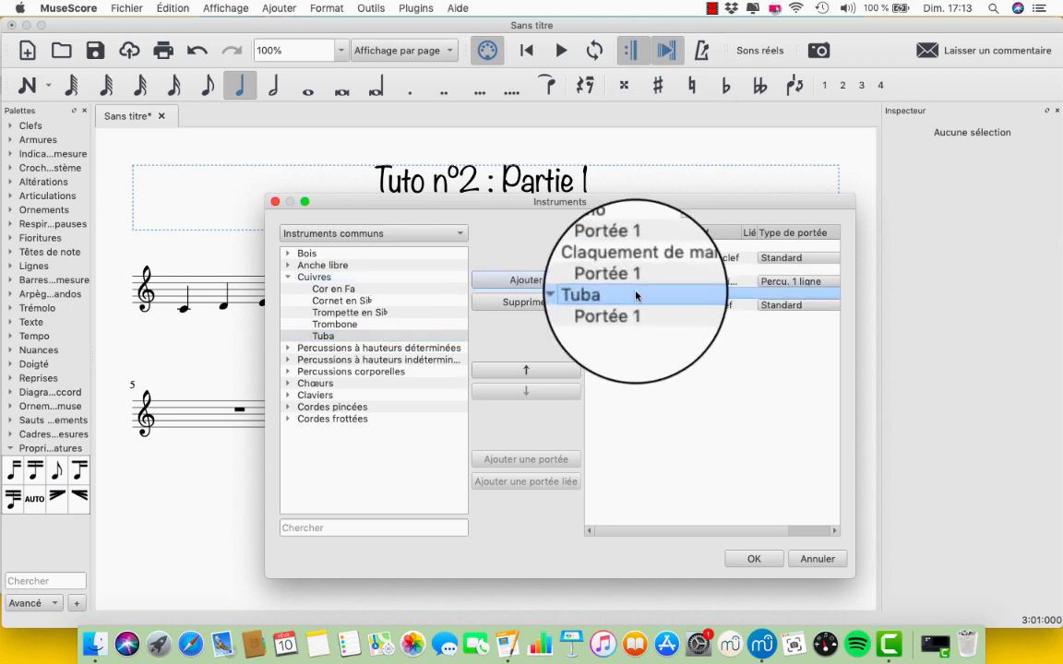
click(548, 368)
click(547, 367)
Step: Move the Tuba back below Claquement de mains and remove it from the instrument list
click(548, 391)
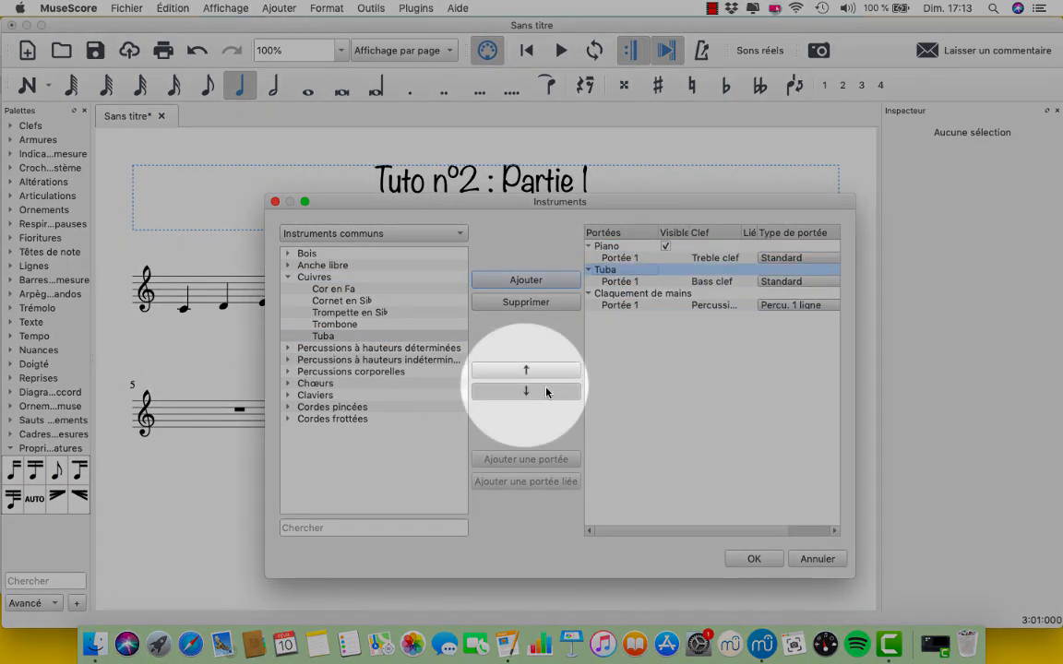
click(548, 392)
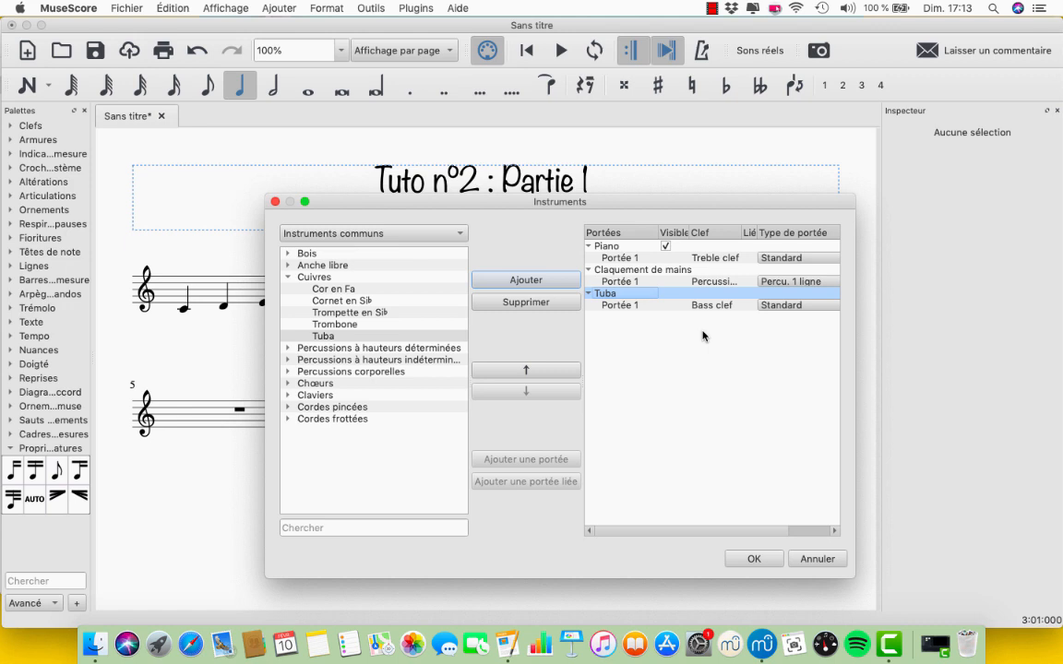
click(533, 303)
Step: Add the body percussion instrument Slap and apply the instrument changes to the score
click(320, 312)
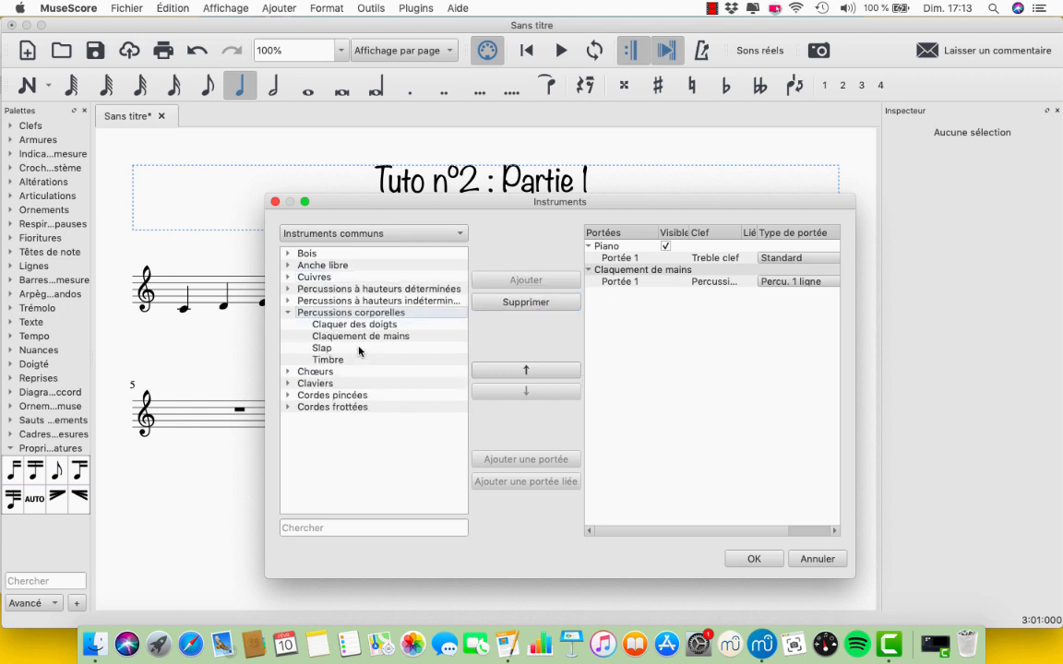
double_click(358, 349)
click(756, 368)
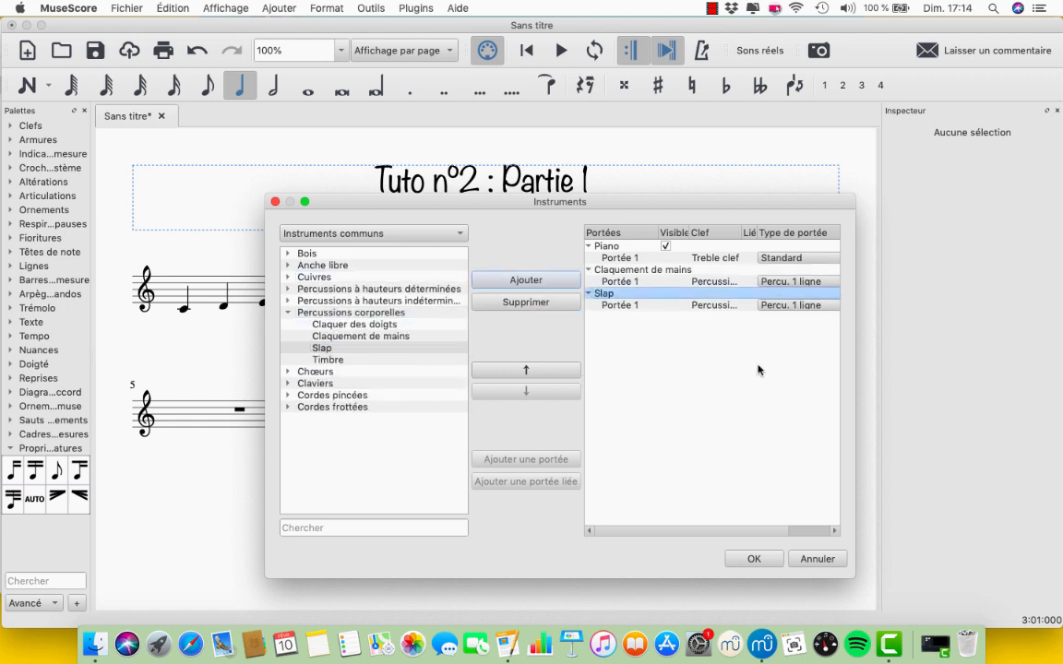
click(754, 559)
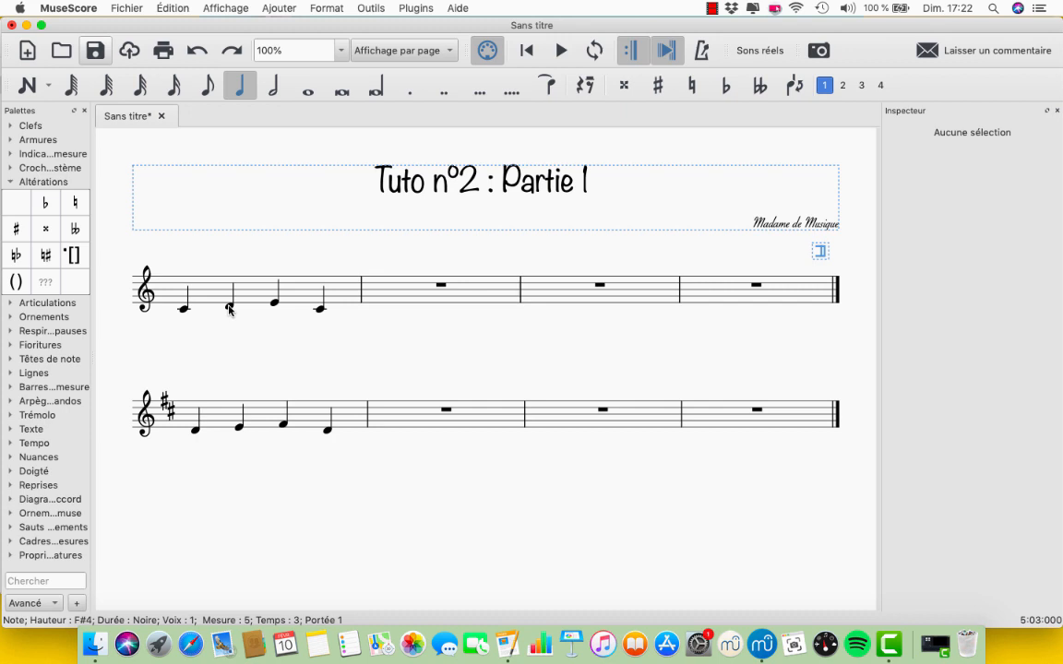
Step: Raise the second note of measure 1 by a semitone to D sharp
click(230, 308)
key(Up)
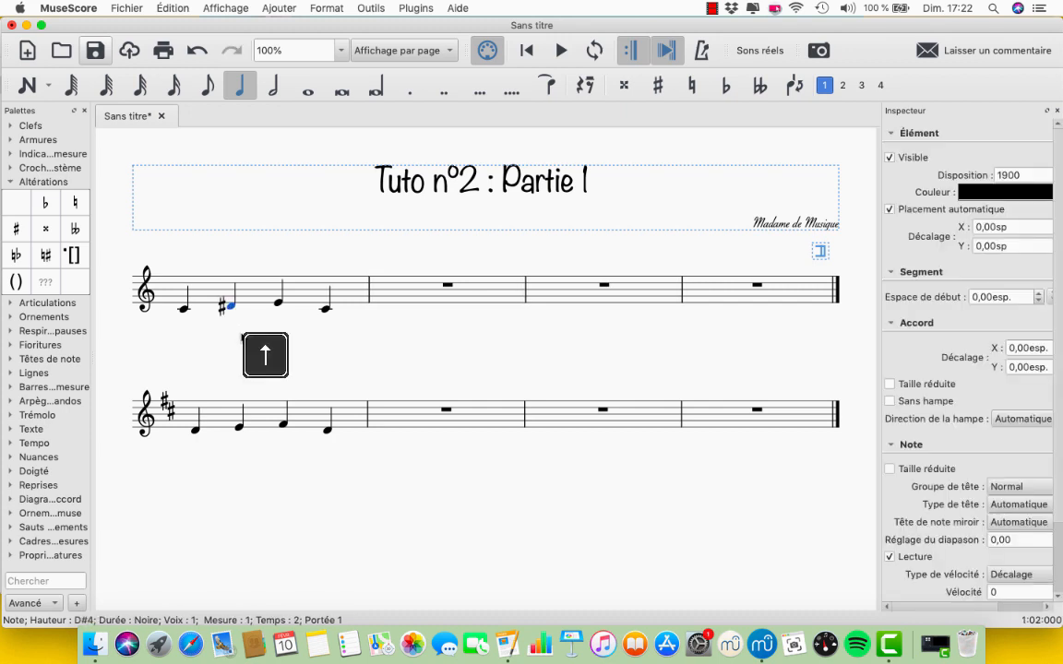
Step: Add a flat to the second note and a sharp to the fourth note of the first measure on the second staff line
click(241, 439)
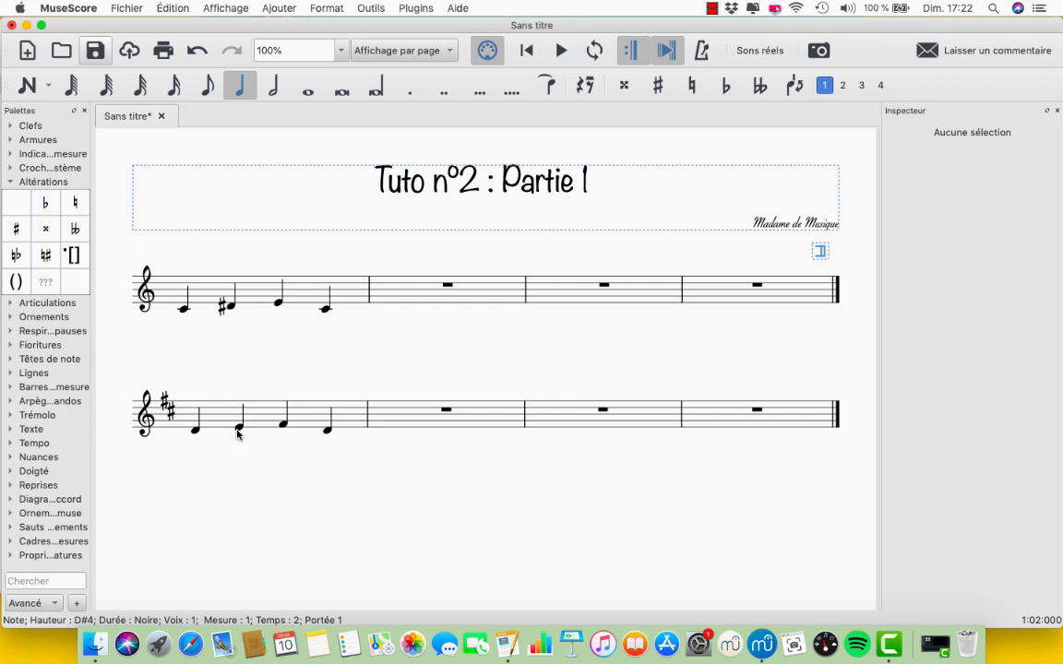
click(238, 431)
click(46, 202)
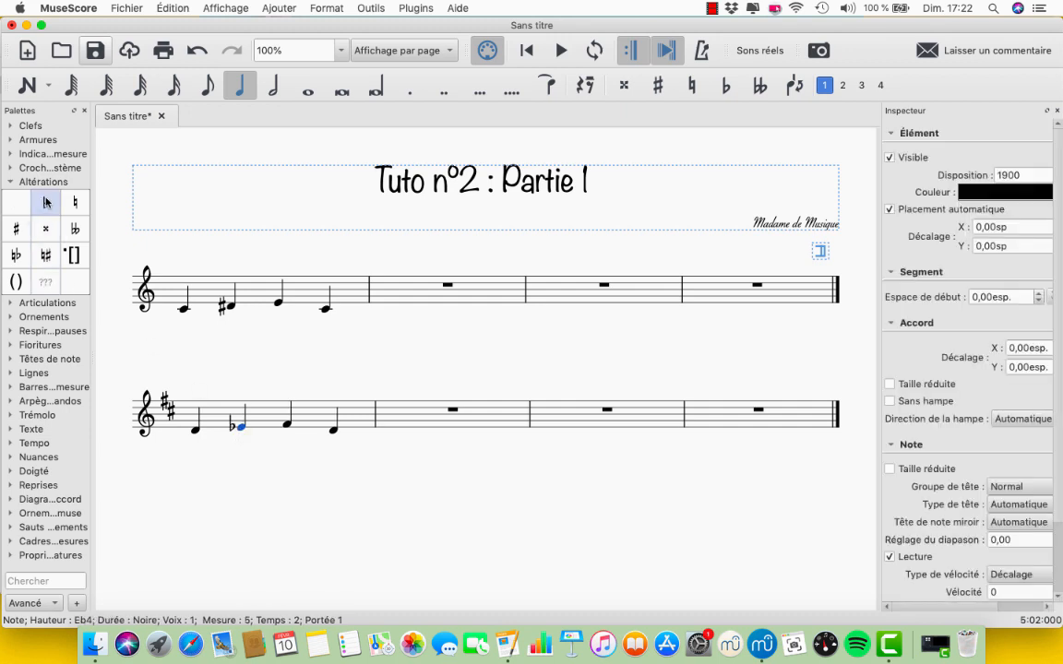
click(190, 354)
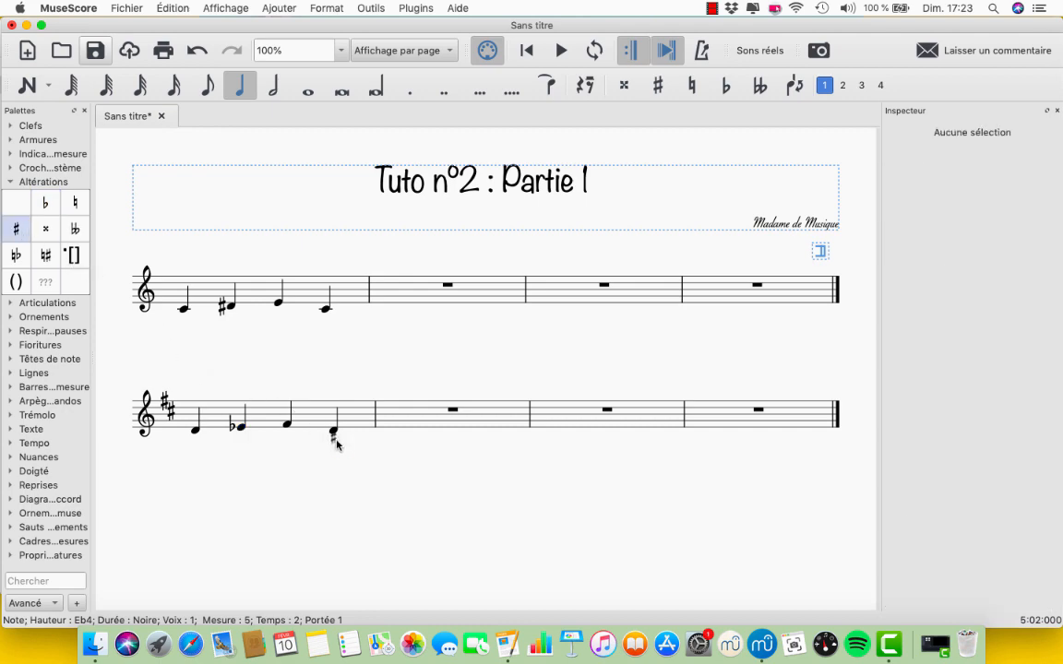
drag(337, 444, 338, 444)
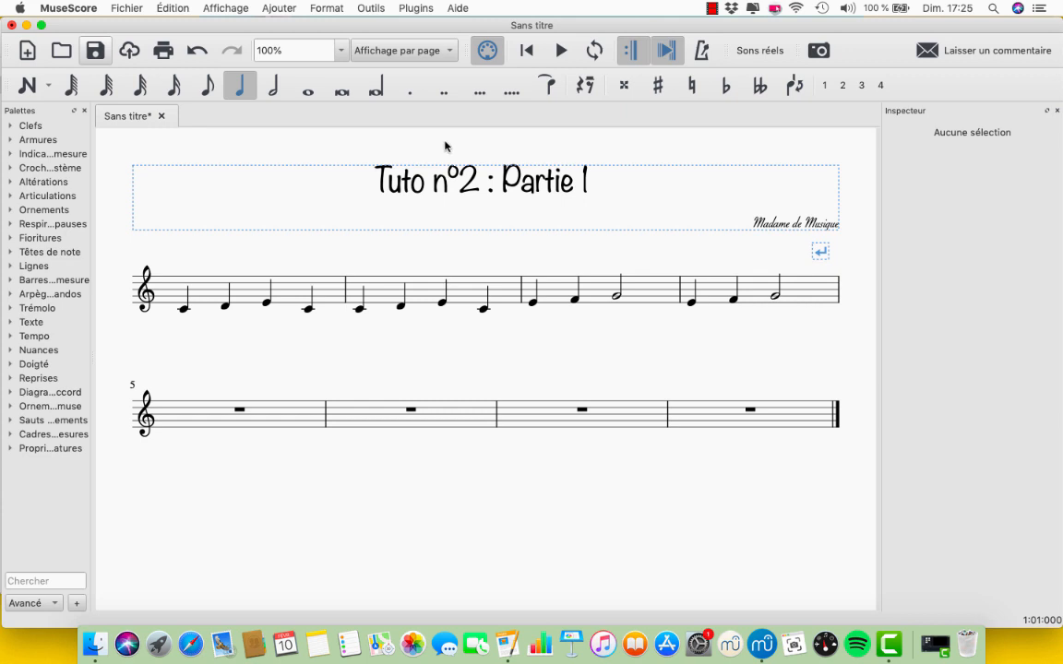
Step: Add the dynamic f under the first note of measure 1 and mf under the first note of measure 2
click(57, 351)
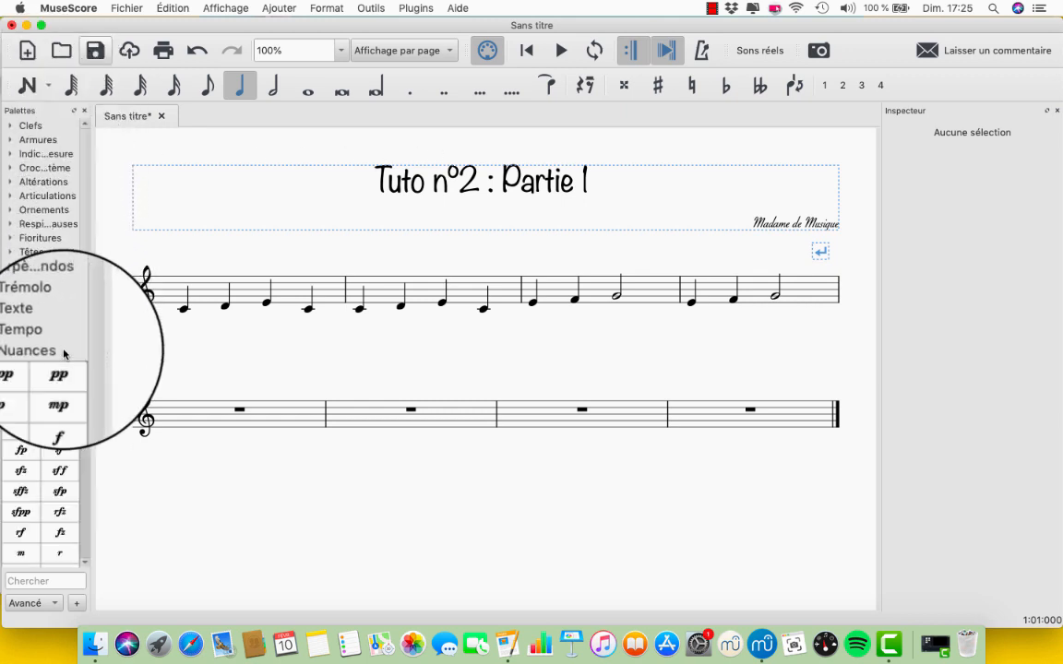
click(185, 310)
click(60, 408)
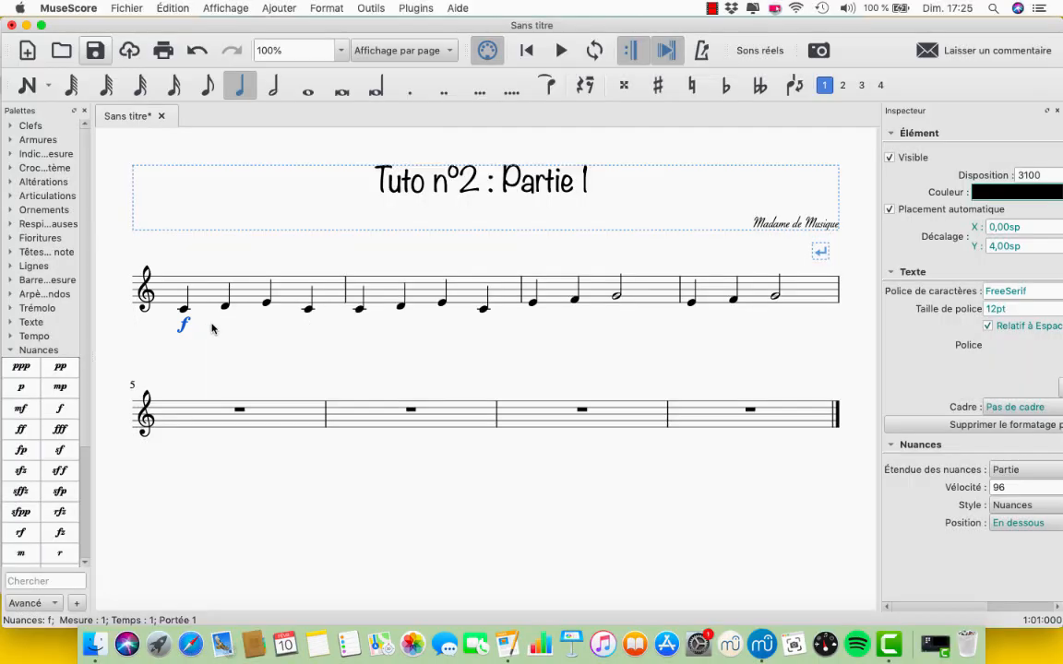
click(362, 310)
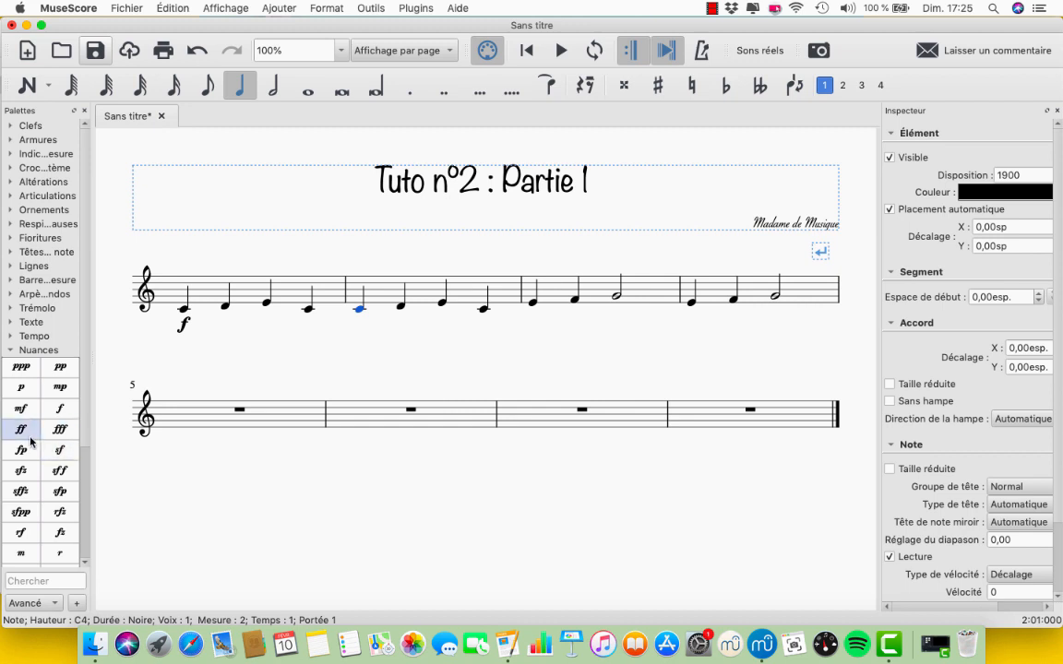
drag(27, 414, 361, 313)
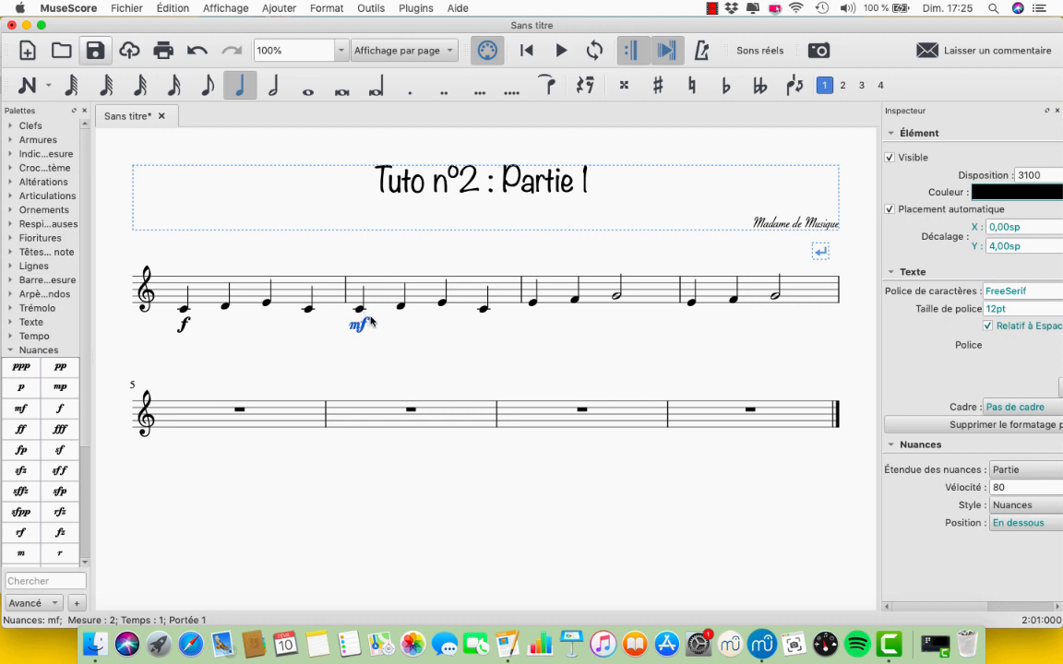
Step: Apply the dynamic p to all the notes of measure 3 at once
click(559, 288)
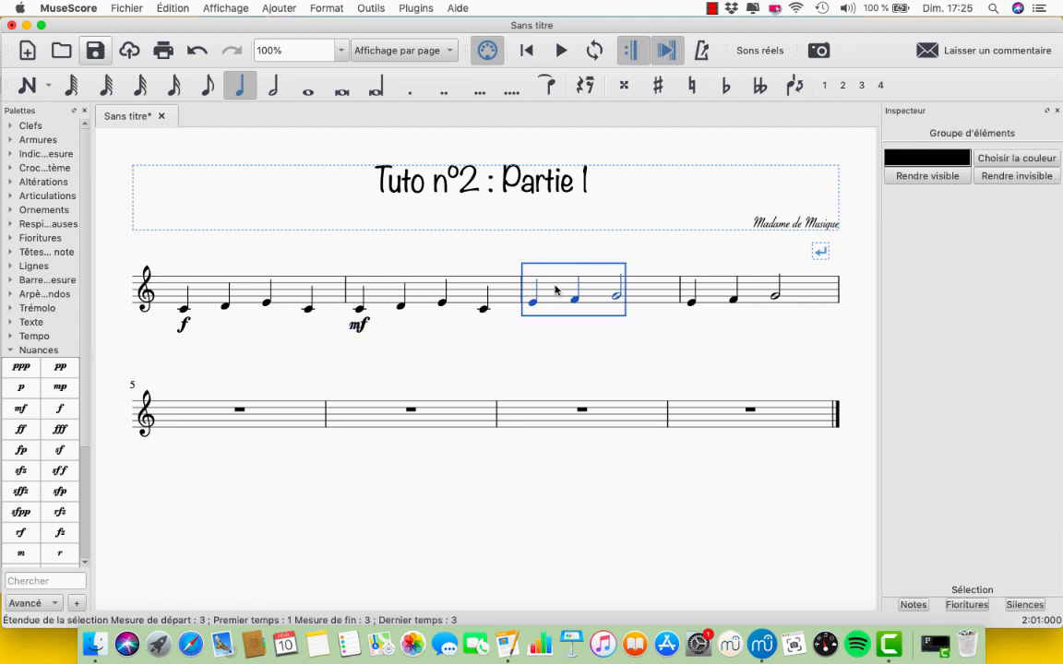
click(21, 386)
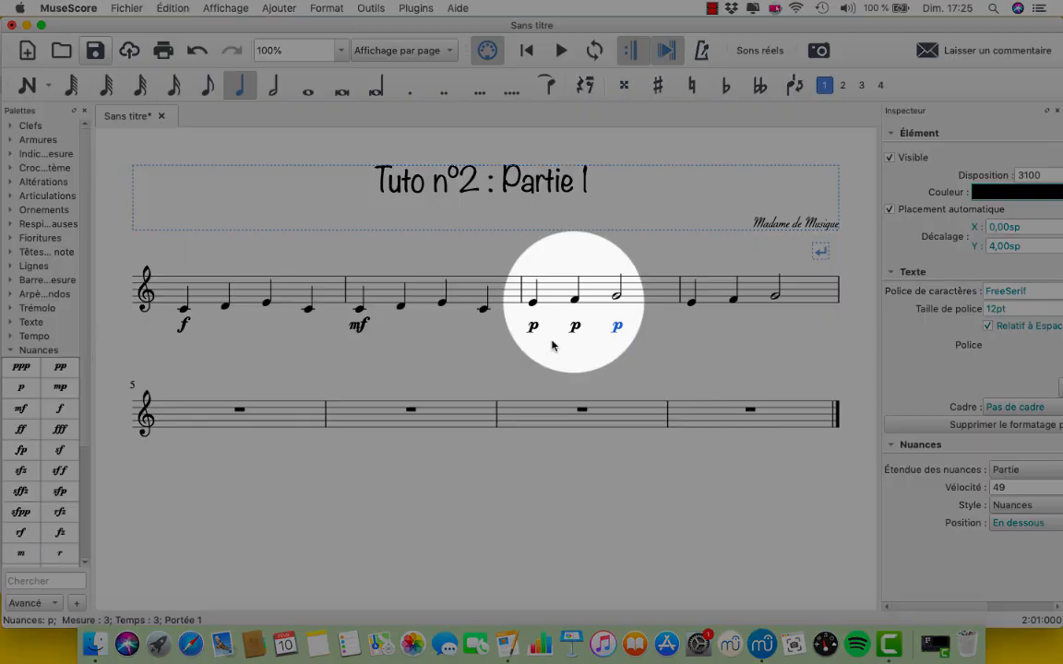
key(Escape)
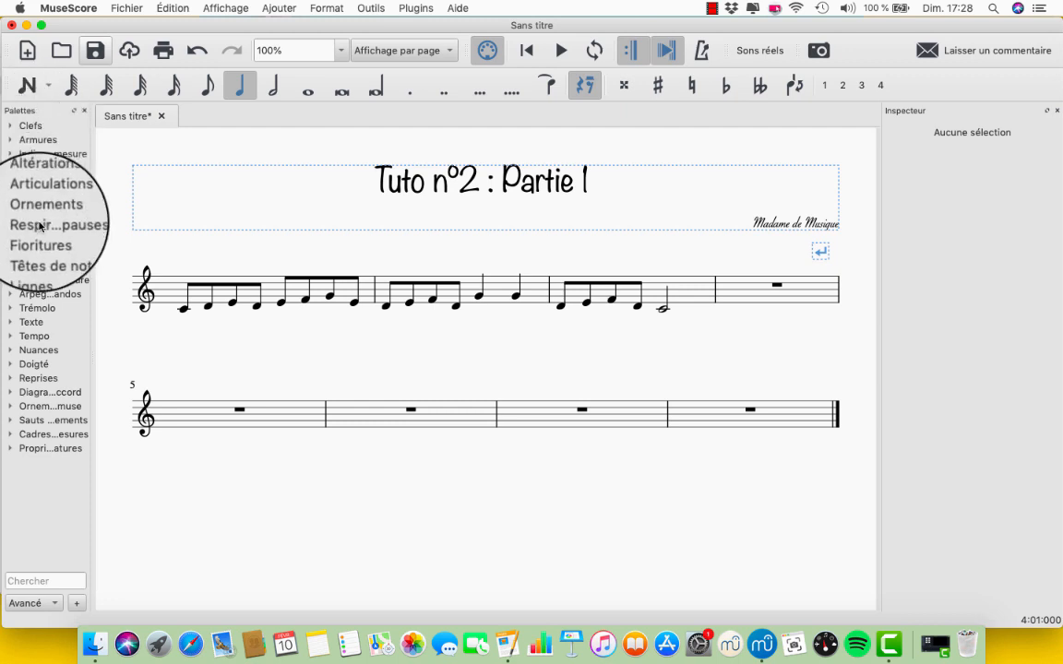
Step: Place the one-measure repeat sign from the repeats (Reprises) symbols in the empty measure 4
click(38, 378)
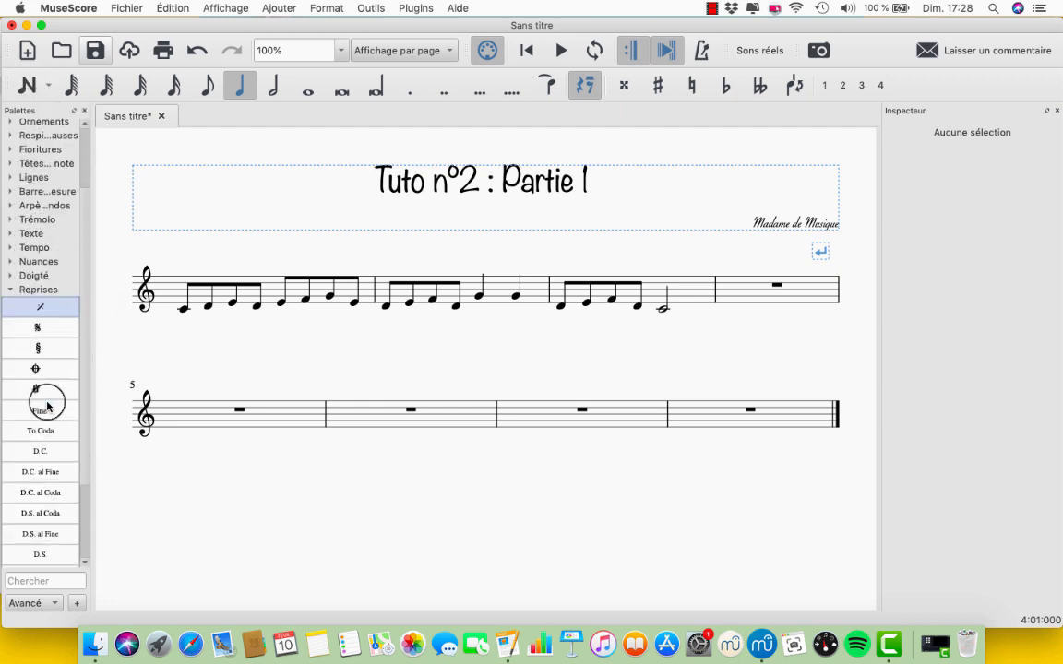
scroll(48, 406, down, 3)
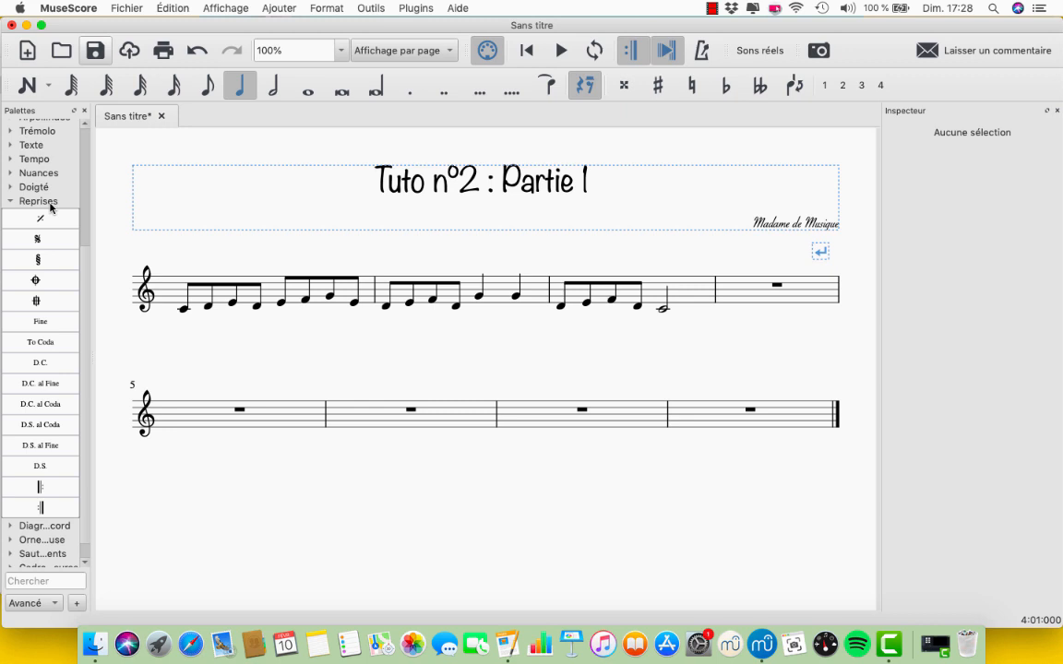
drag(51, 207, 752, 298)
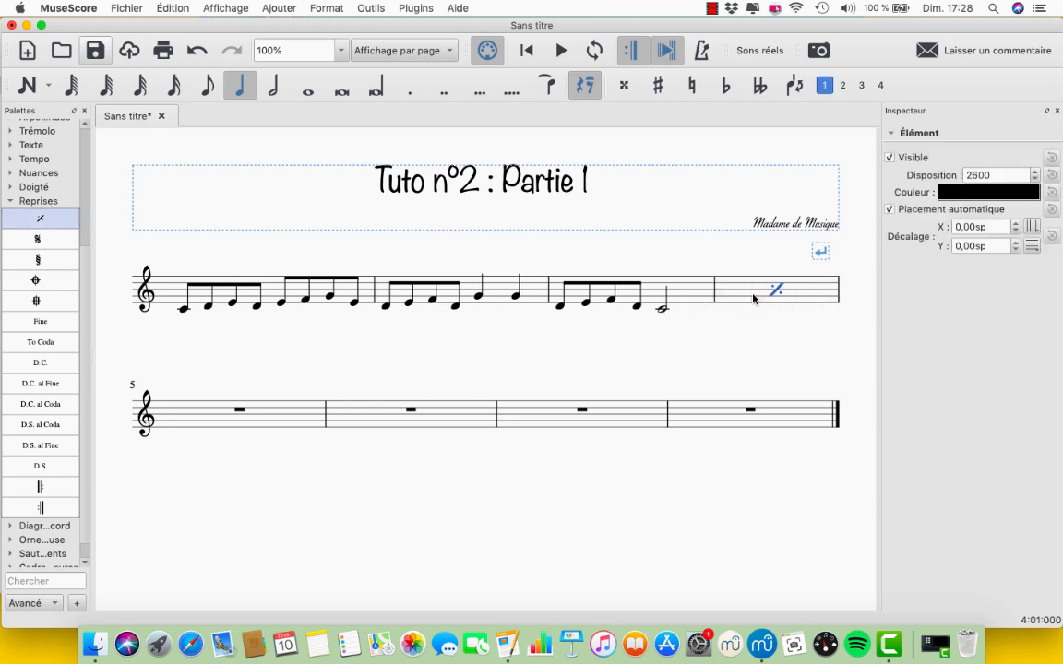
click(767, 325)
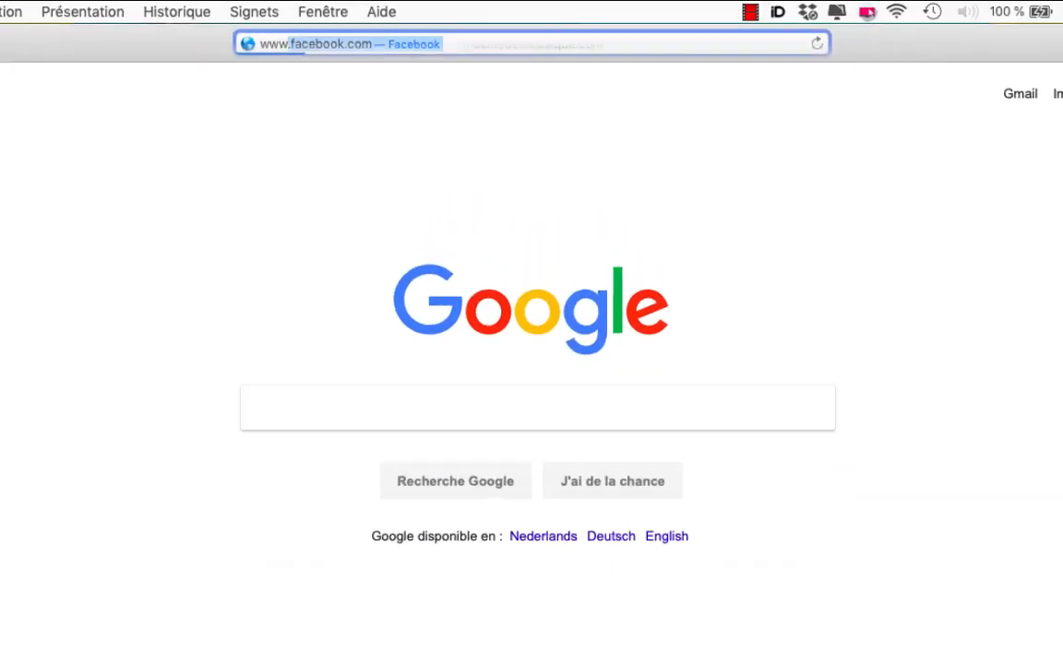
Step: Switch to Safari, load madamedemusique.com and open its Vocabulaire musical page
text(mada)
key(Return)
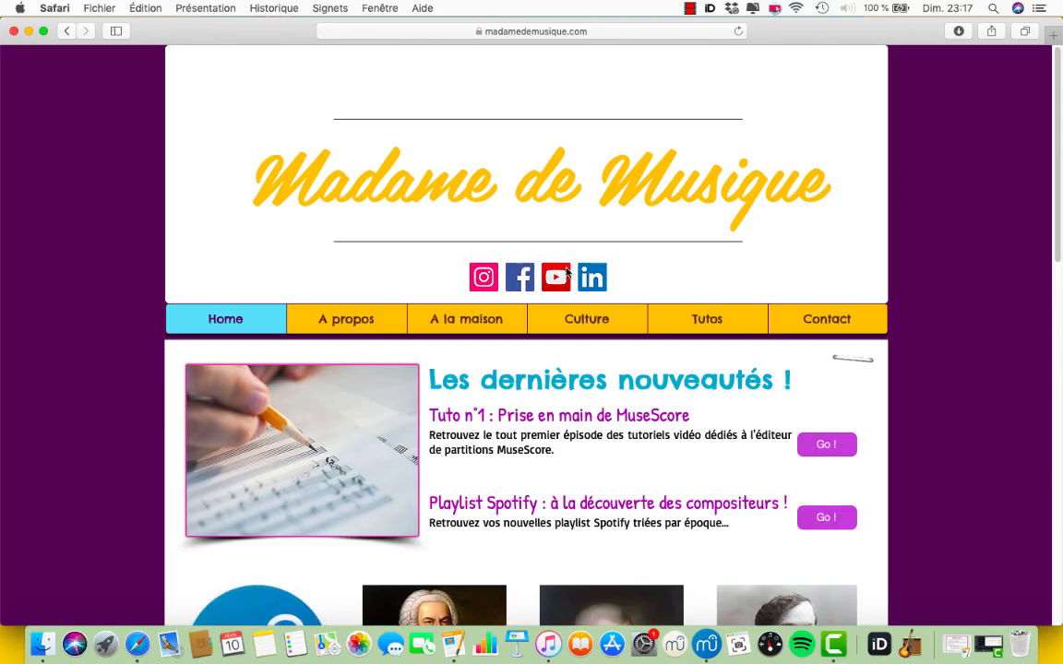
mouse_move(466, 319)
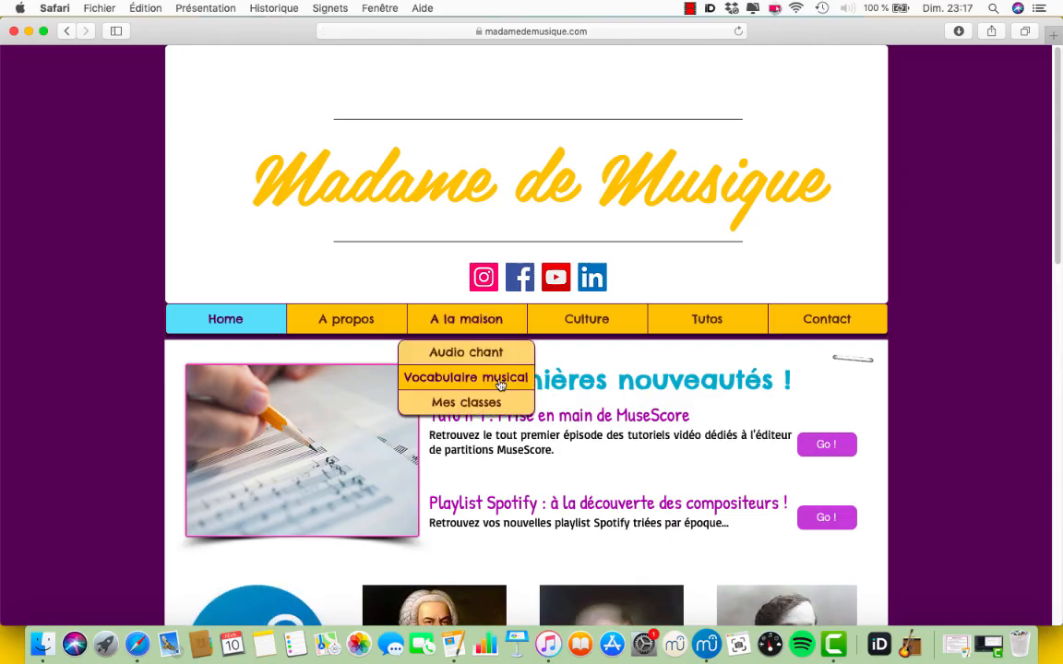
click(501, 380)
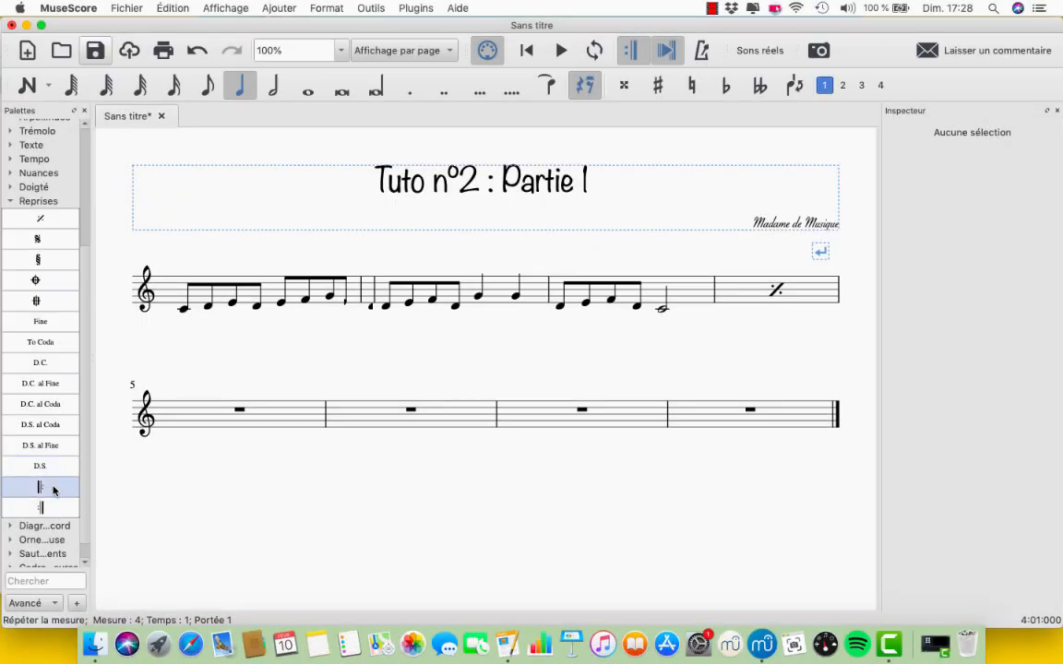
Step: Back in MuseScore, apply an end-repeat barline to measure 3
drag(52, 506, 651, 295)
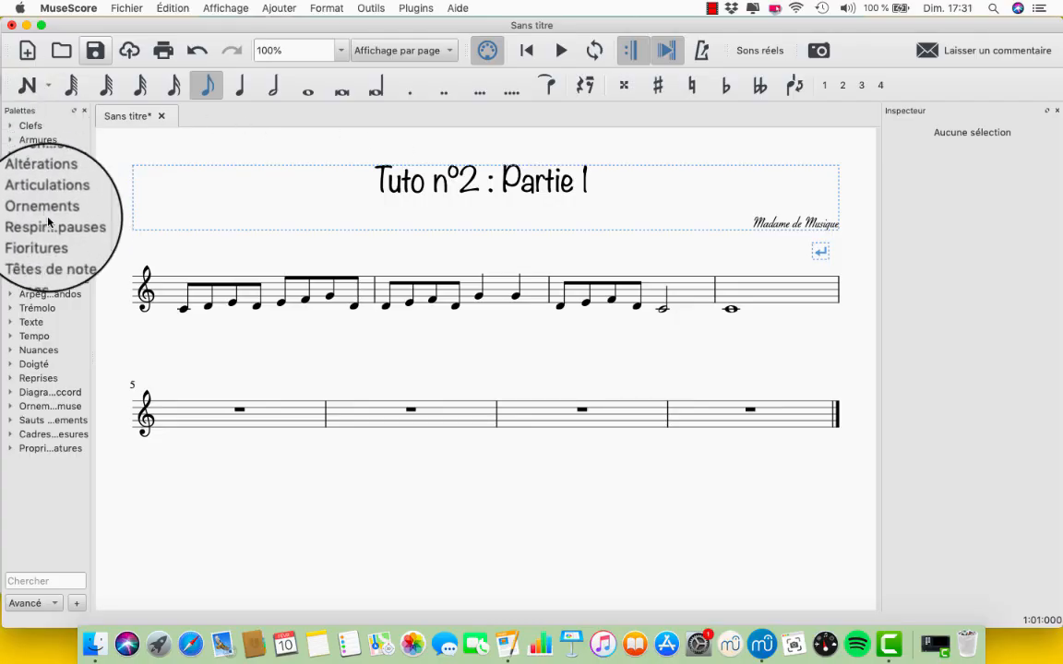
Step: Add a slur from the line symbols (Lignes) to the first note of measure 1
click(44, 266)
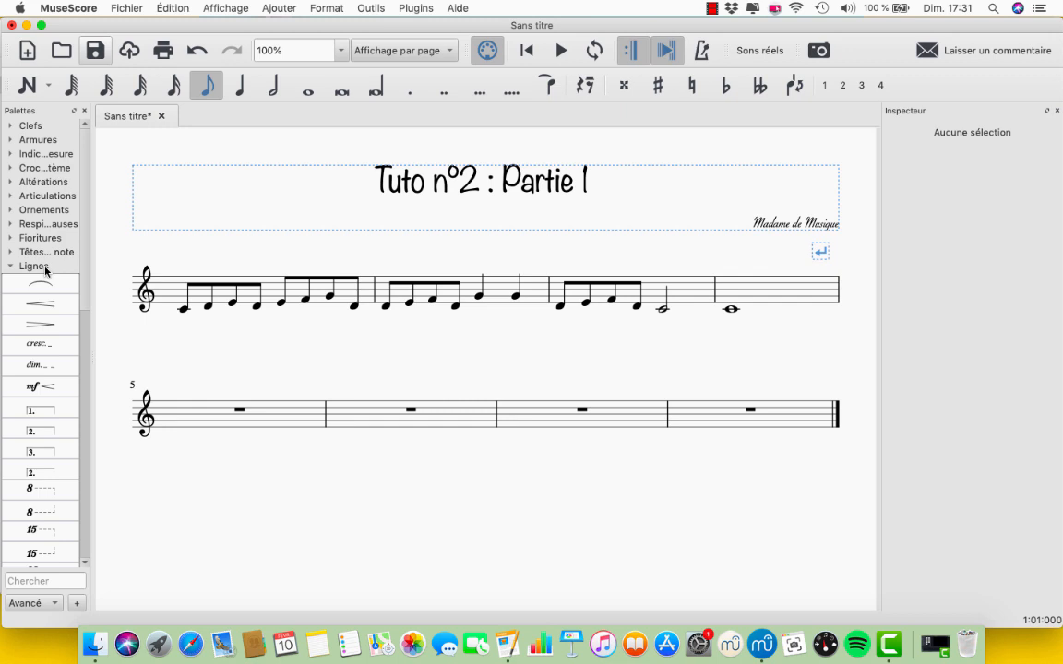
click(182, 308)
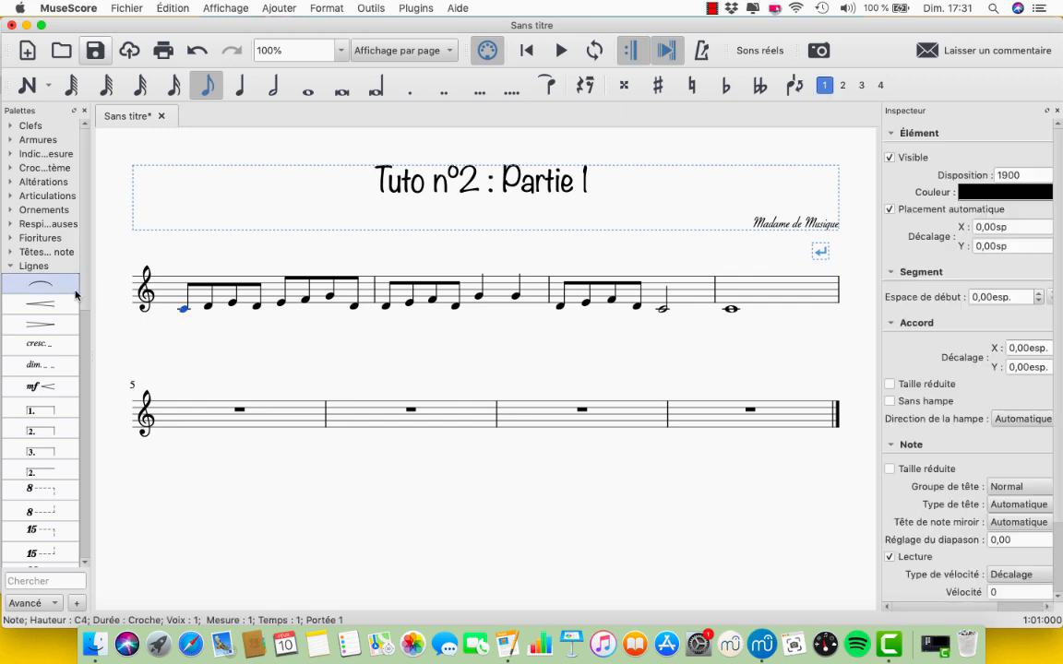
drag(41, 284, 195, 312)
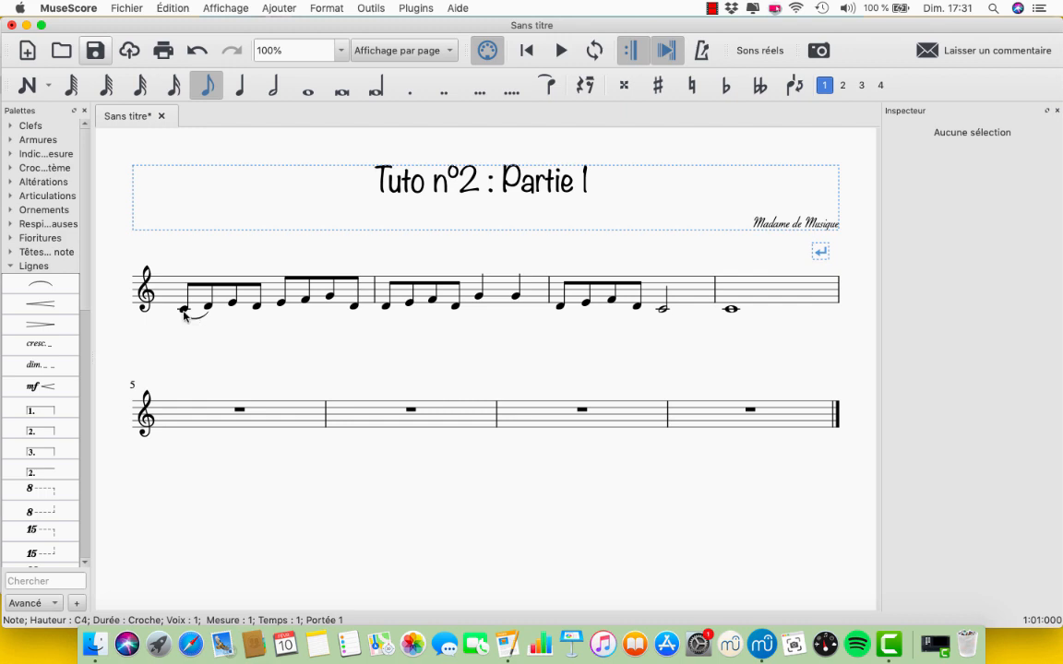
Step: Add one slur spanning the first four eighth notes of measure 1
click(185, 307)
shift+click(254, 310)
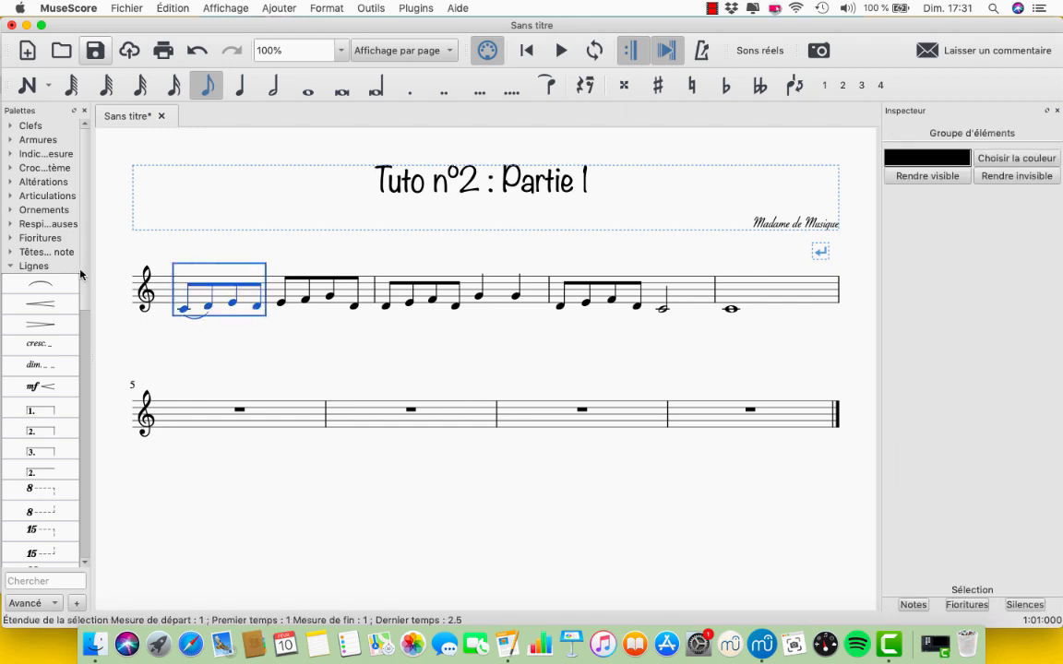
key(shift)
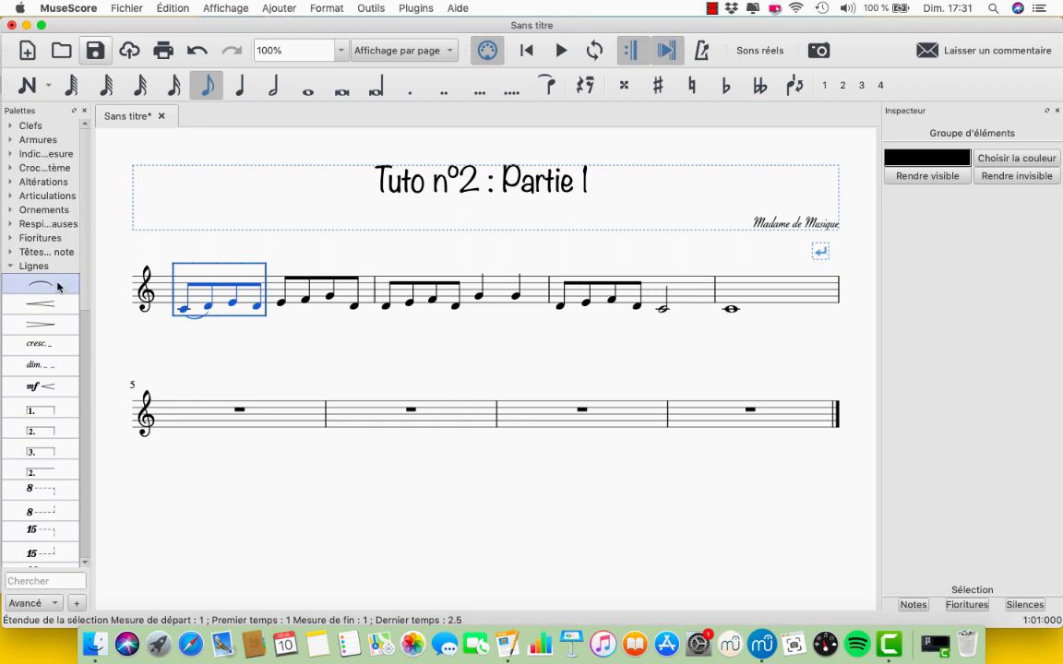
double_click(59, 286)
click(304, 335)
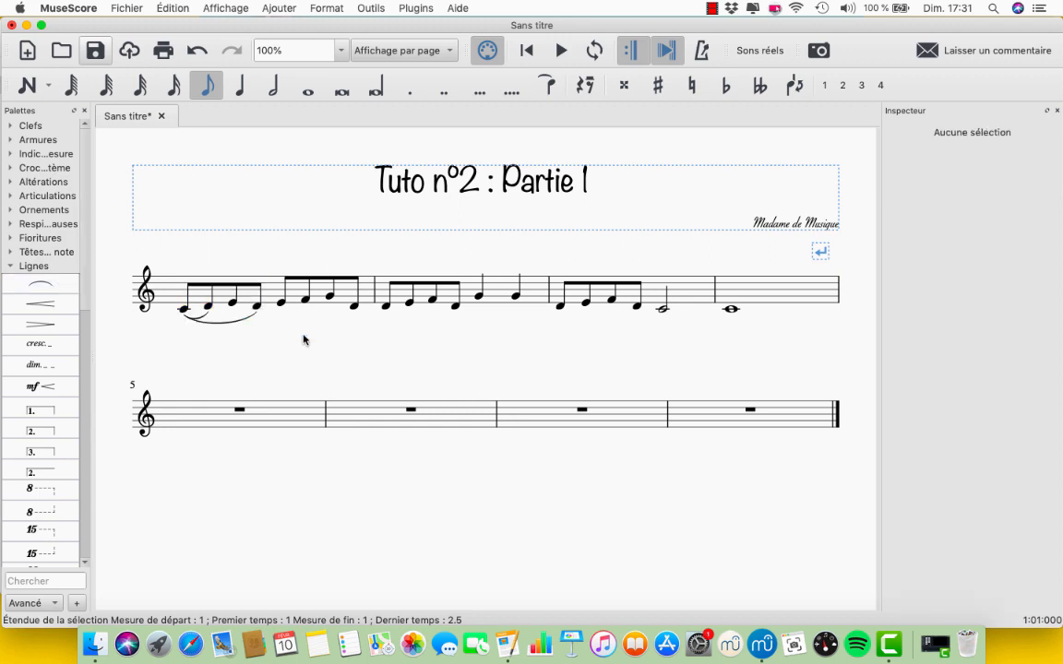
Step: Slur the last note of measure 1 to the following note, and slur measure 3 from its first note to the half note
click(353, 307)
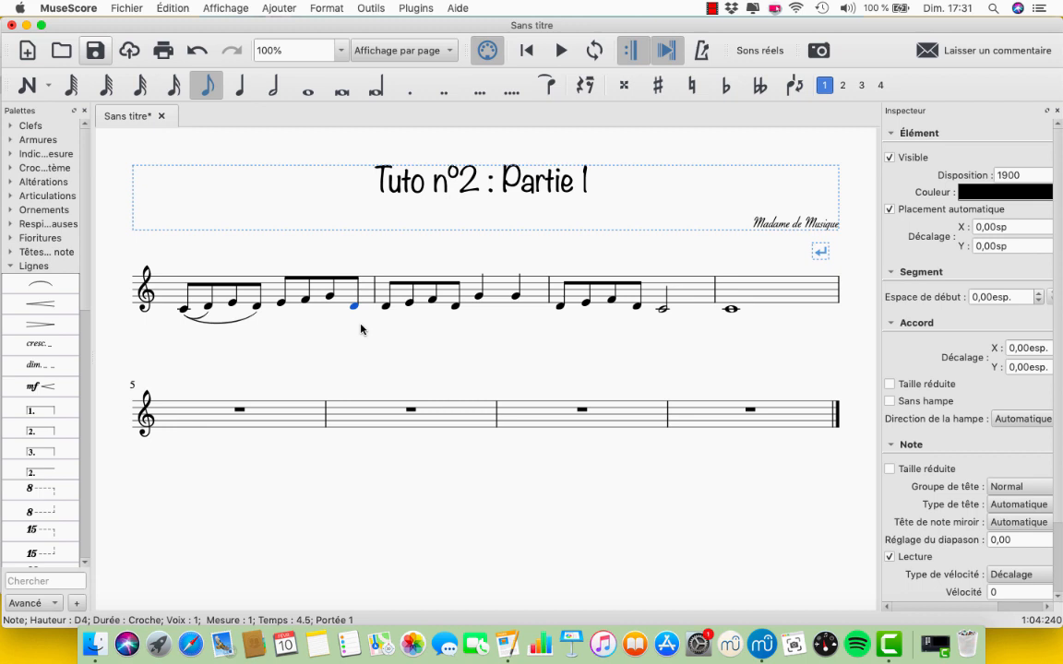
key(s)
click(379, 321)
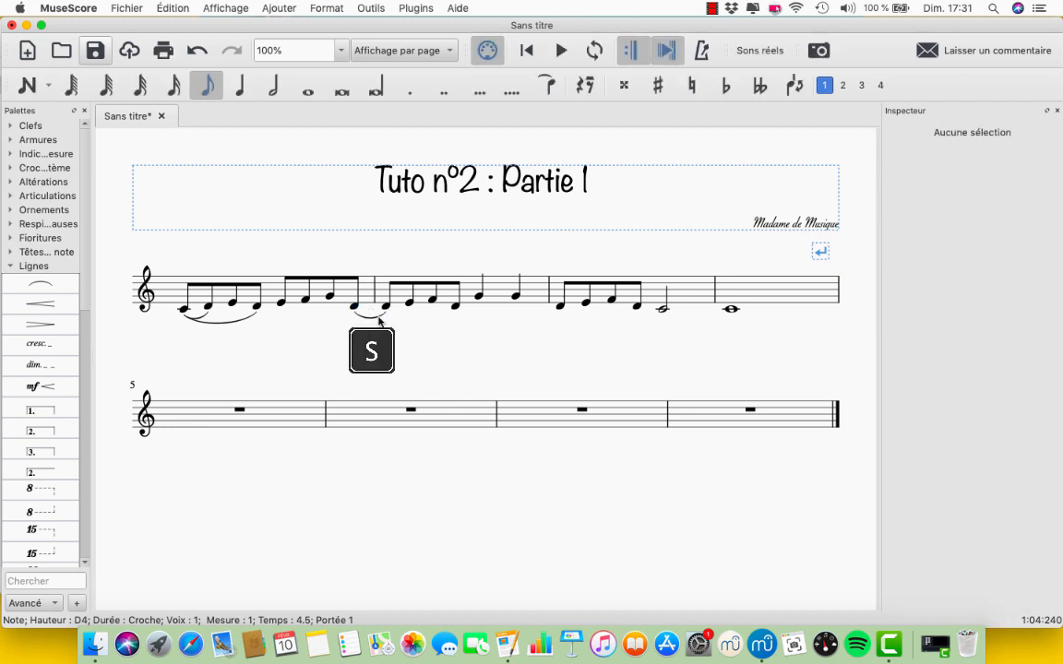
click(560, 308)
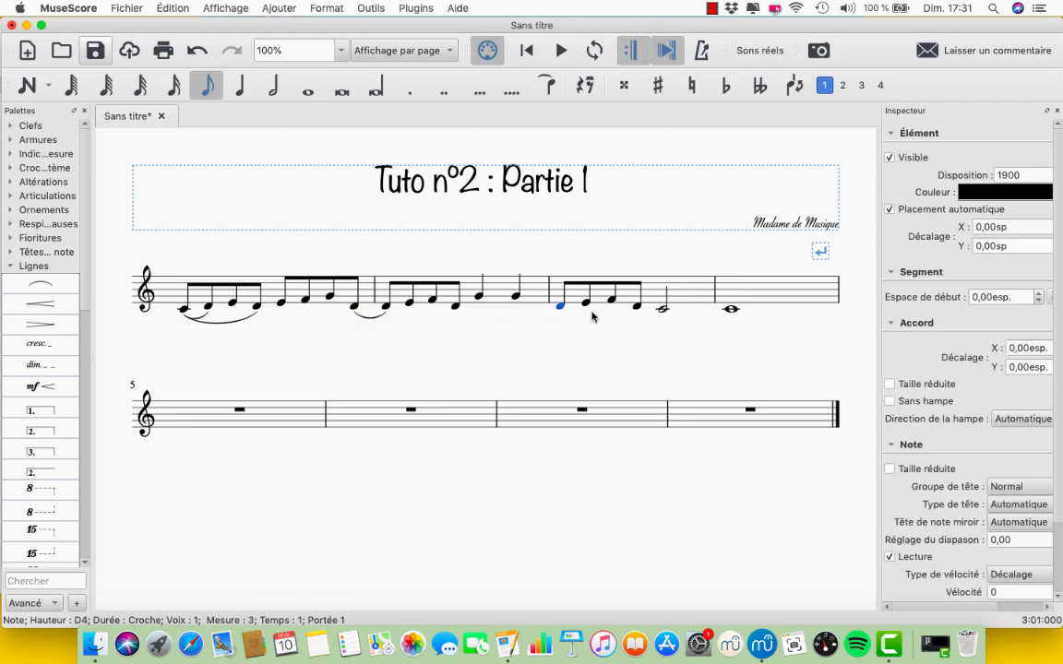
shift+click(660, 316)
key(s)
click(633, 354)
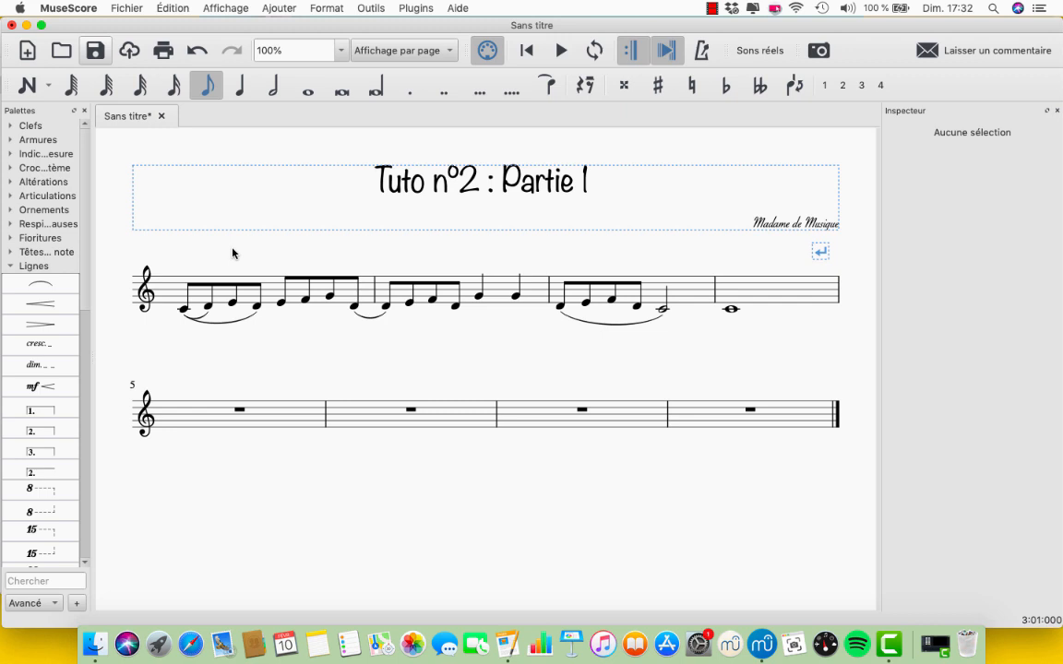
Step: Add a crescendo hairpin under the first note of measure 1 and a decrescendo hairpin under its last four eighth notes
click(182, 310)
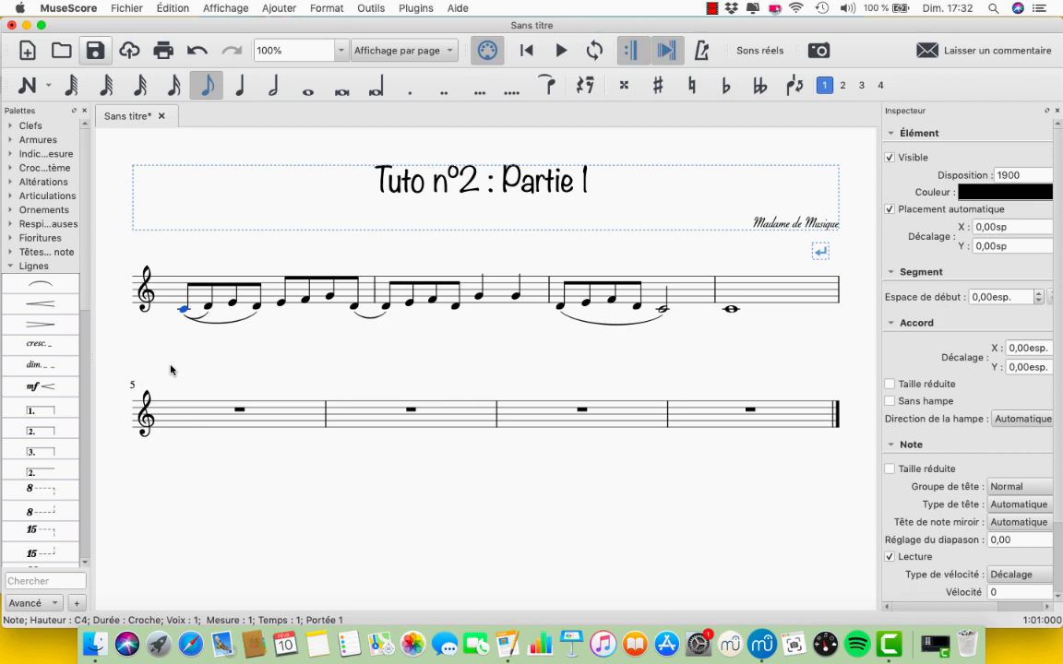
key(less)
click(184, 353)
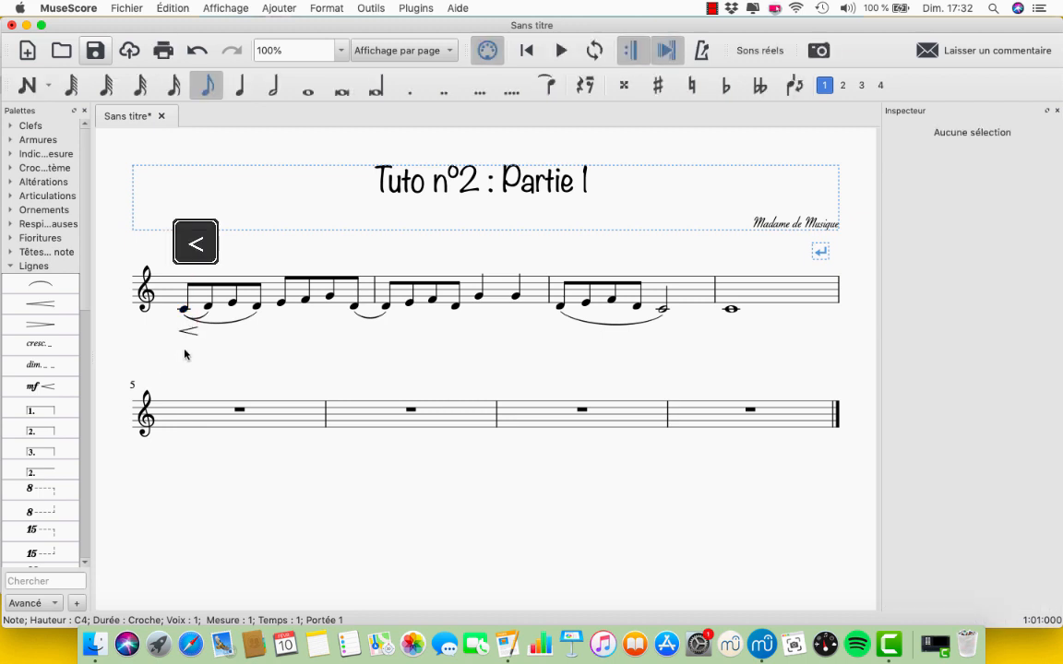
click(280, 302)
key(greater)
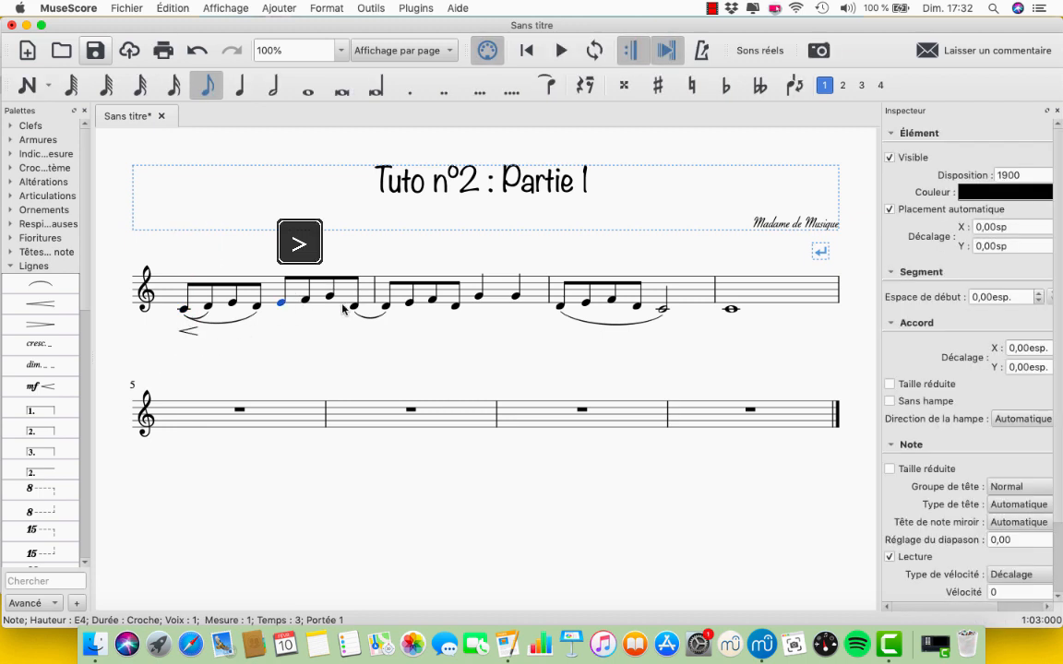
shift+click(352, 306)
key(greater)
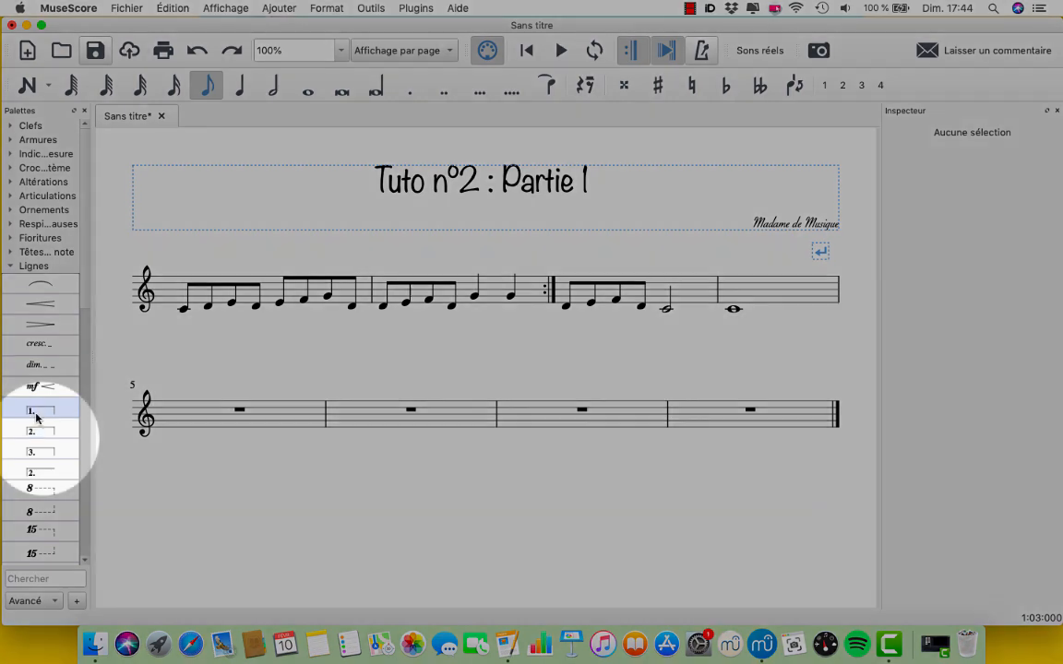
Step: Place a first-ending bracket over measure 2 and a second-ending bracket over measure 3, leaving the second bracket selected
mouse_move(38, 411)
mouse_down()
mouse_move(356, 323)
mouse_move(388, 288)
mouse_up()
mouse_move(41, 431)
mouse_down()
mouse_move(424, 332)
mouse_move(565, 266)
mouse_up()
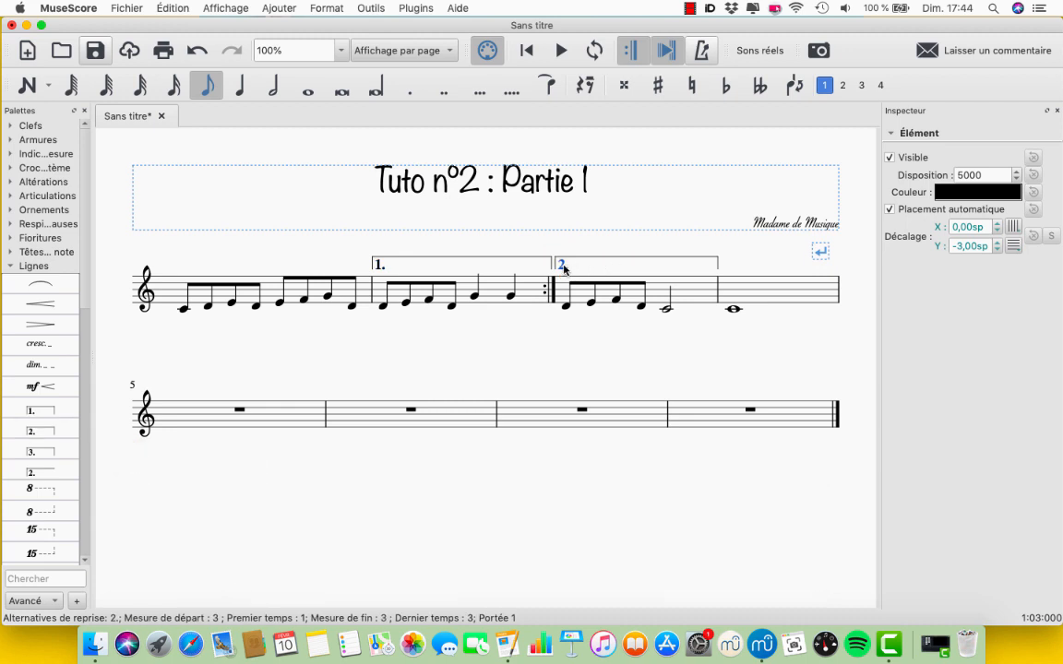
click(564, 269)
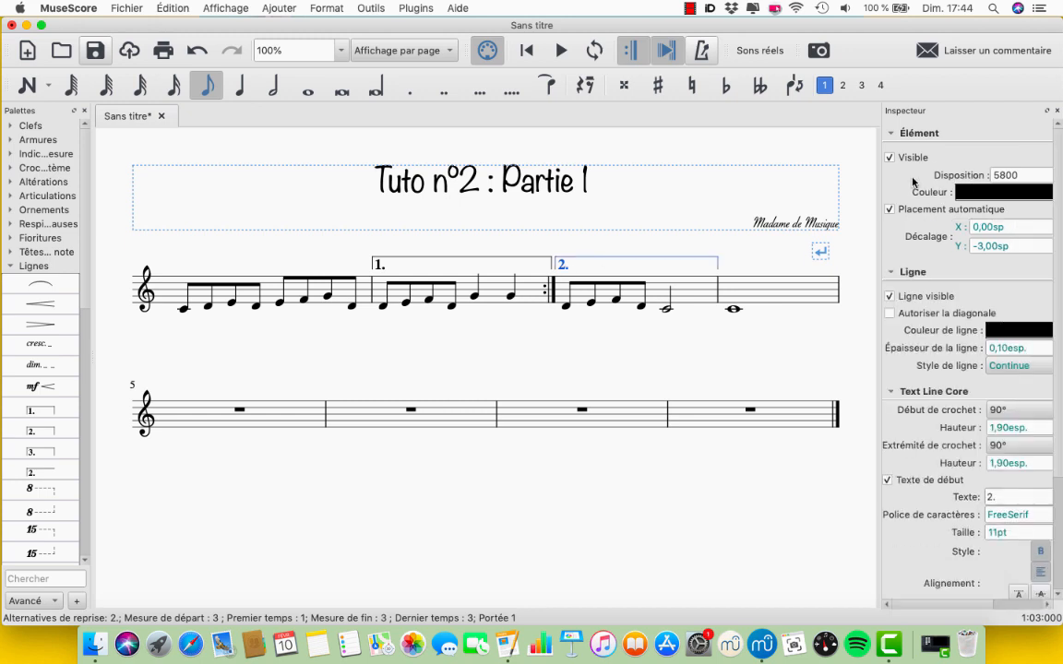
Step: Try 6 as the start text of the second-ending bracket and set it back to "2."
click(997, 500)
key(BackSpace)
key(BackSpace)
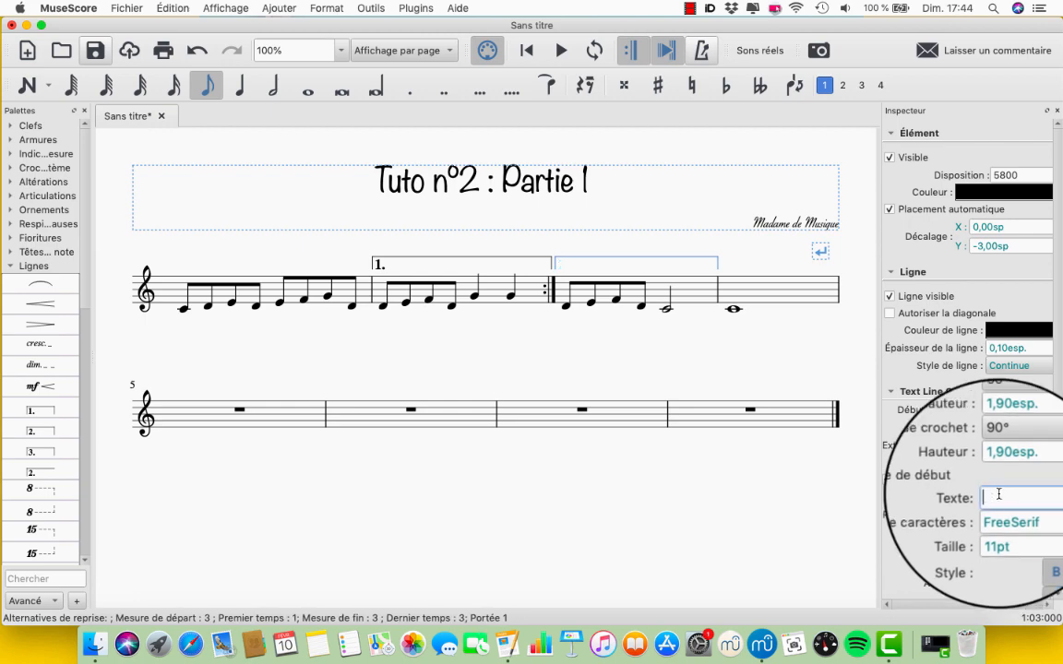
text(6)
key(BackSpace)
text(2.)
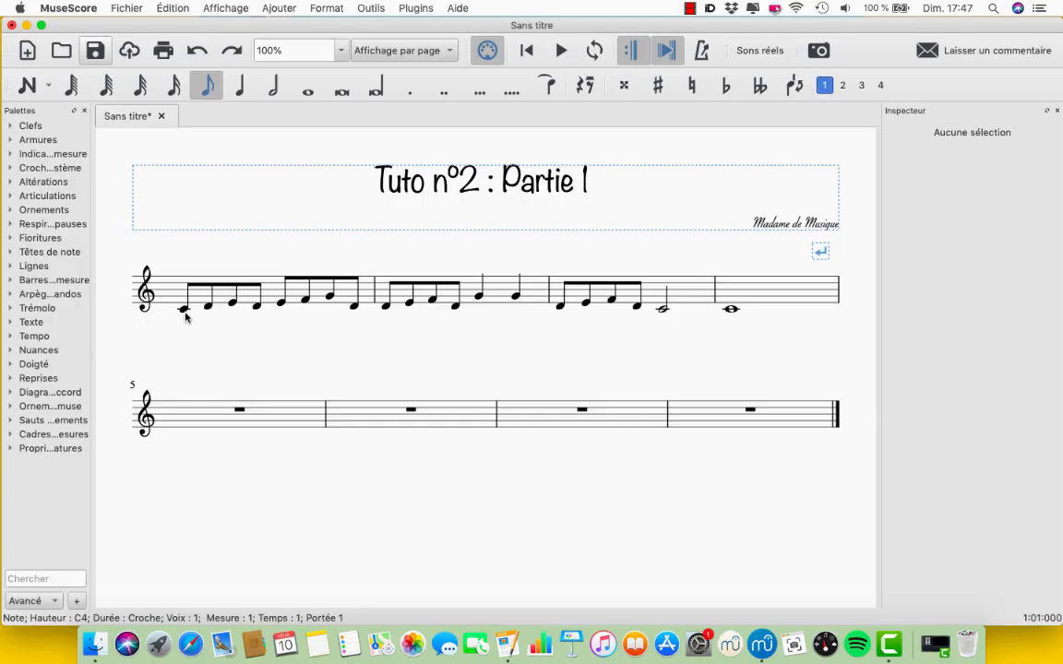
Step: Enter the lyrics "Ma", "dame" and "de" as separate words under the first three notes of measure 1
click(184, 311)
key(super+l)
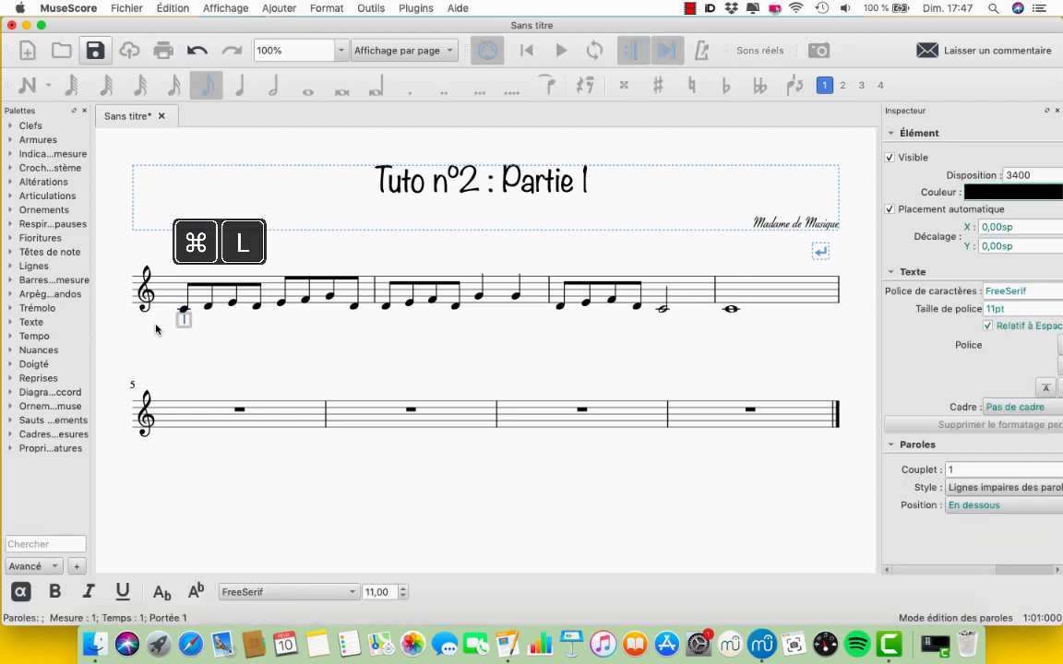
text(Ma)
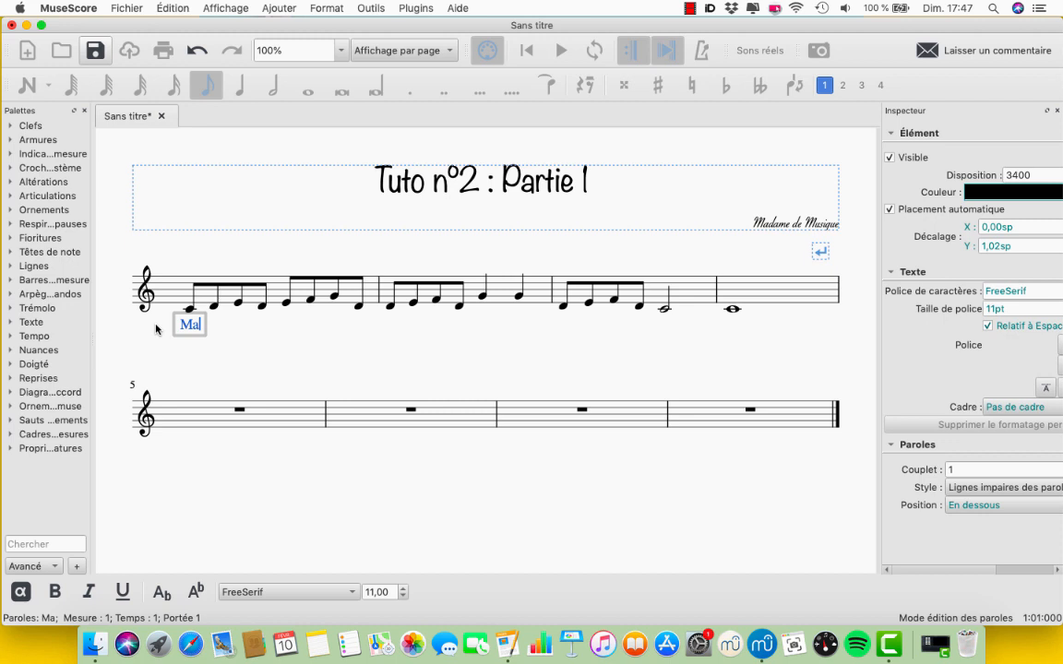
key(space)
text(dame)
key(space)
text(de)
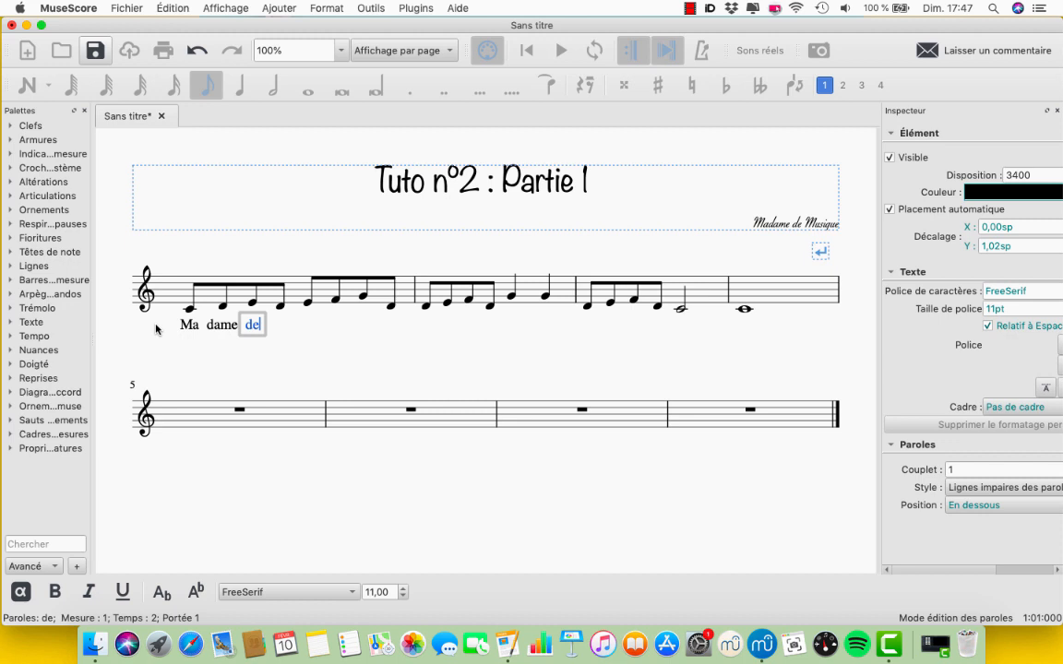
key(space)
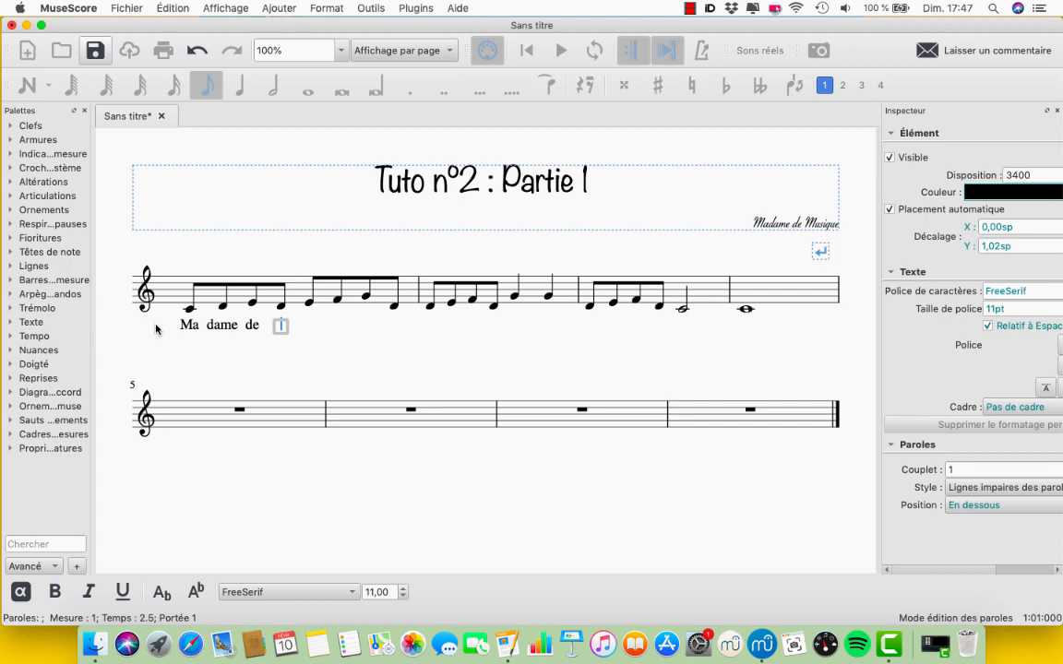
Step: Add the hyphenated lyric "mu-si-que" under the following three notes, with an extender line held to the end of measure 1
text(mu)
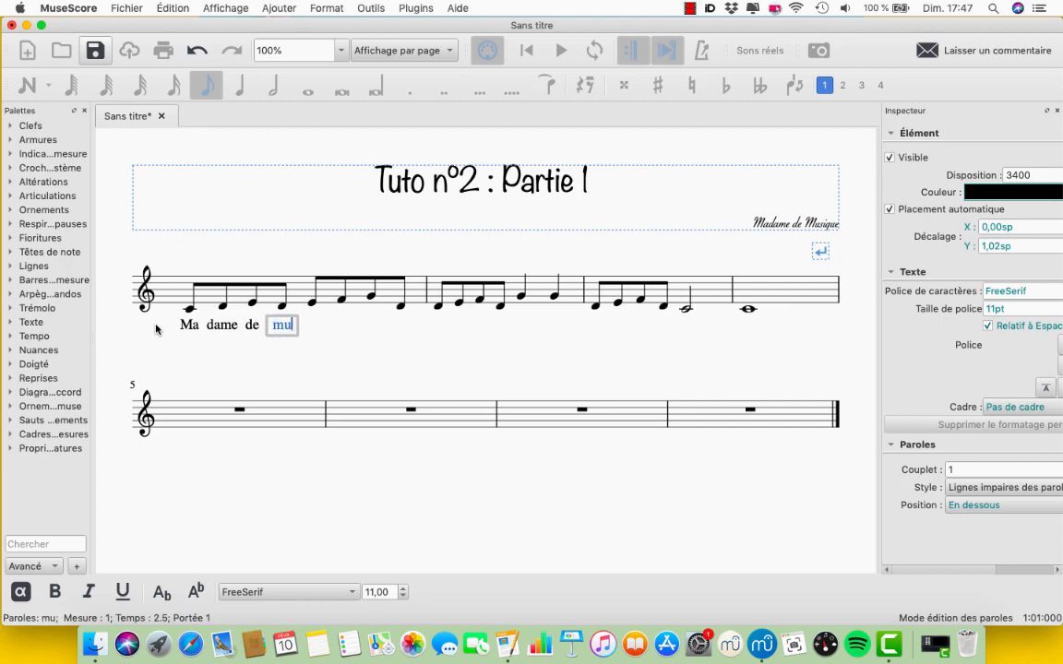
key(minus)
text(si)
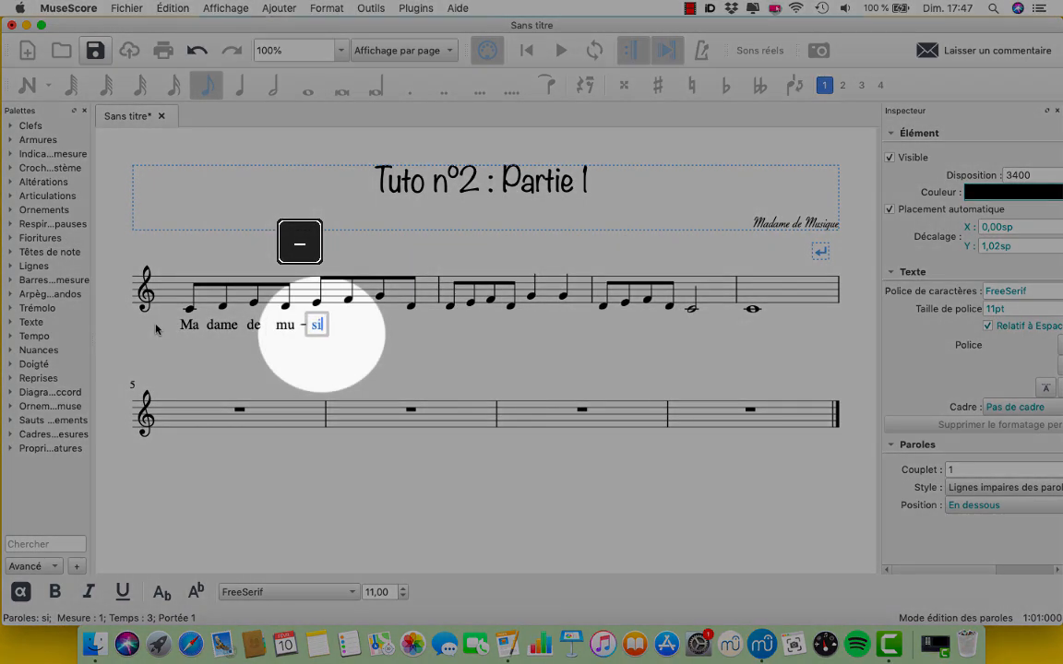
key(minus)
text(que)
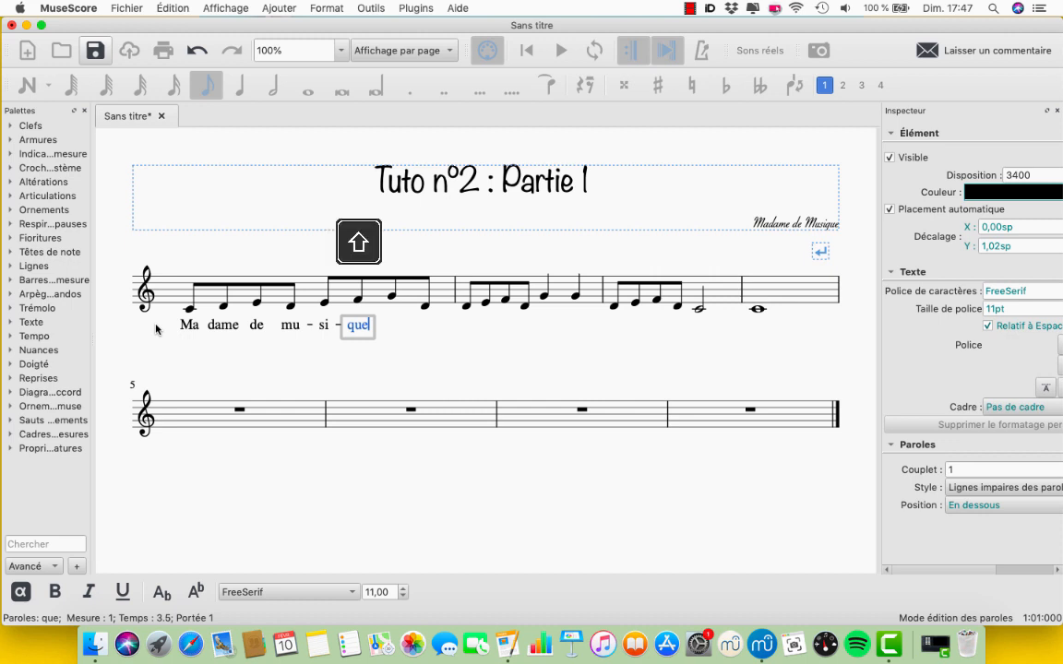
key(shift+minus)
key(shift+minus)
key(shift+minus)
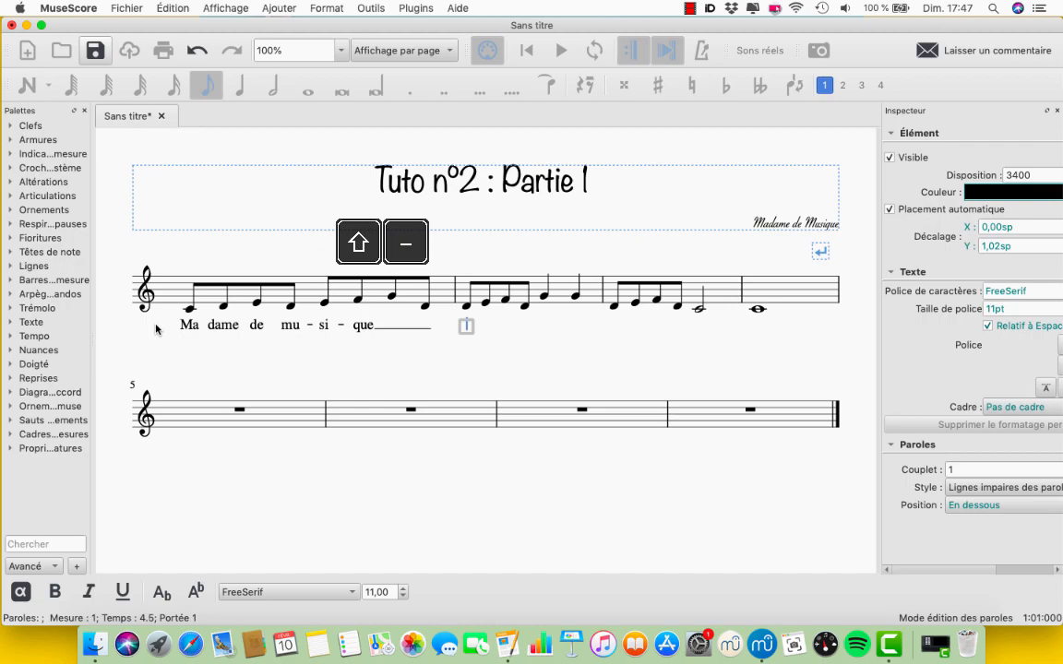
key(Escape)
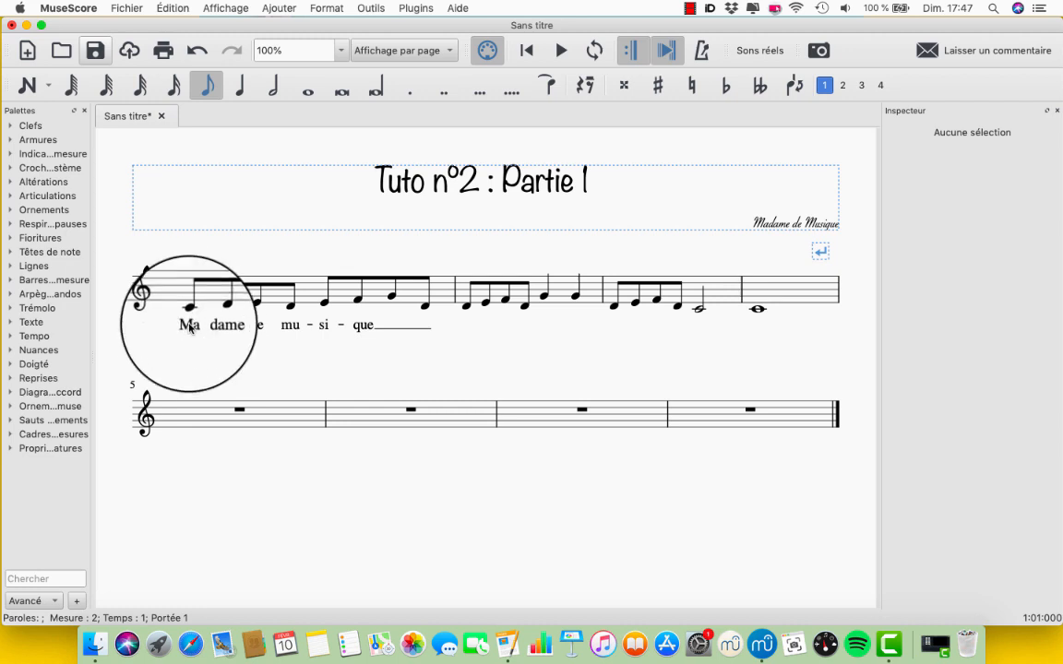
Step: Add a second verse under the first, starting at "Ma", with the lyrics "Tu-to par-tie 1"
double_click(191, 325)
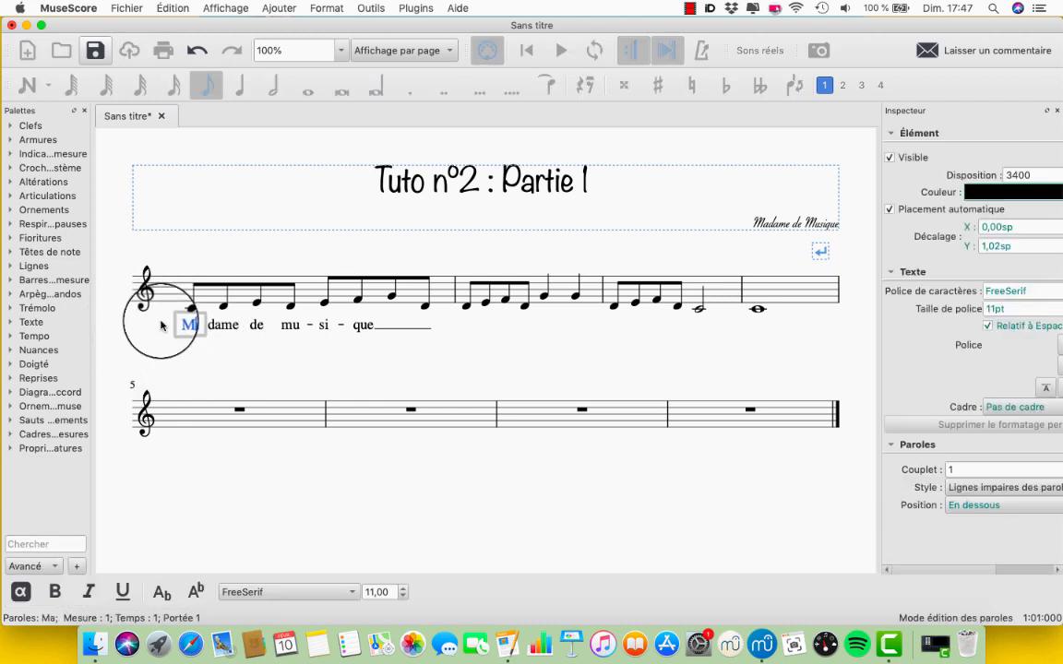
key(Return)
text(Tu - to par - tie)
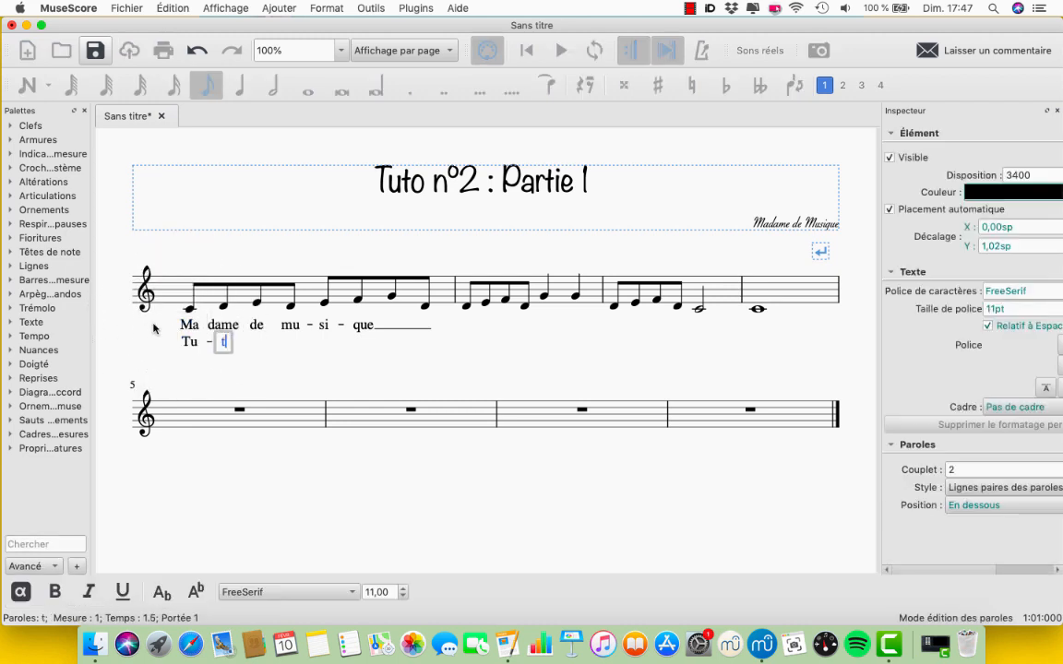
text( 1)
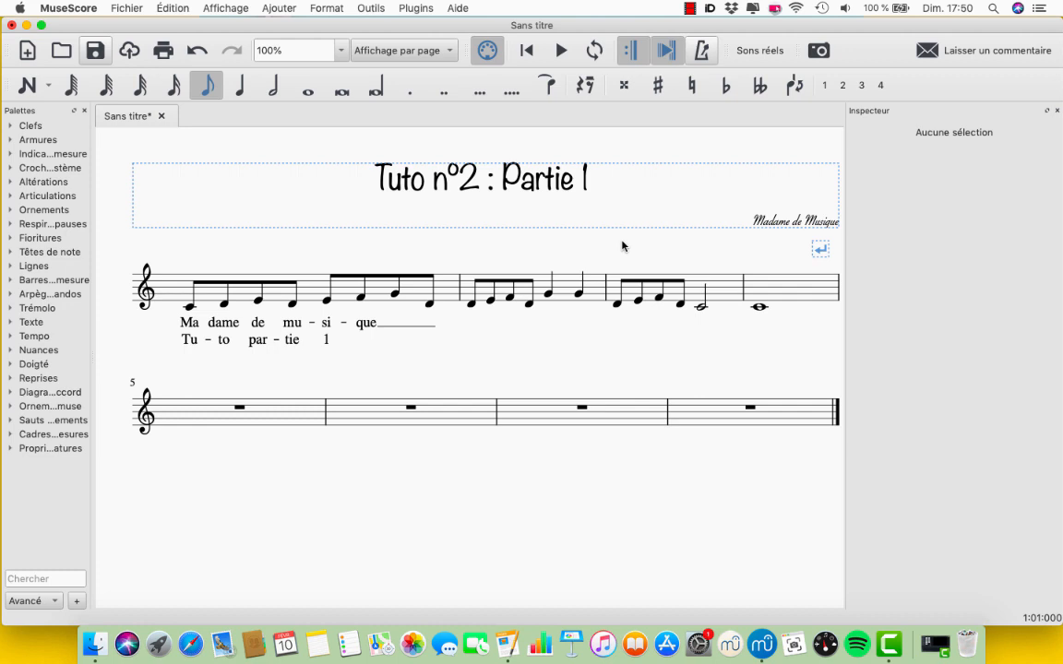
Step: Place a rehearsal mark "A" above the first note of measure 1
click(190, 307)
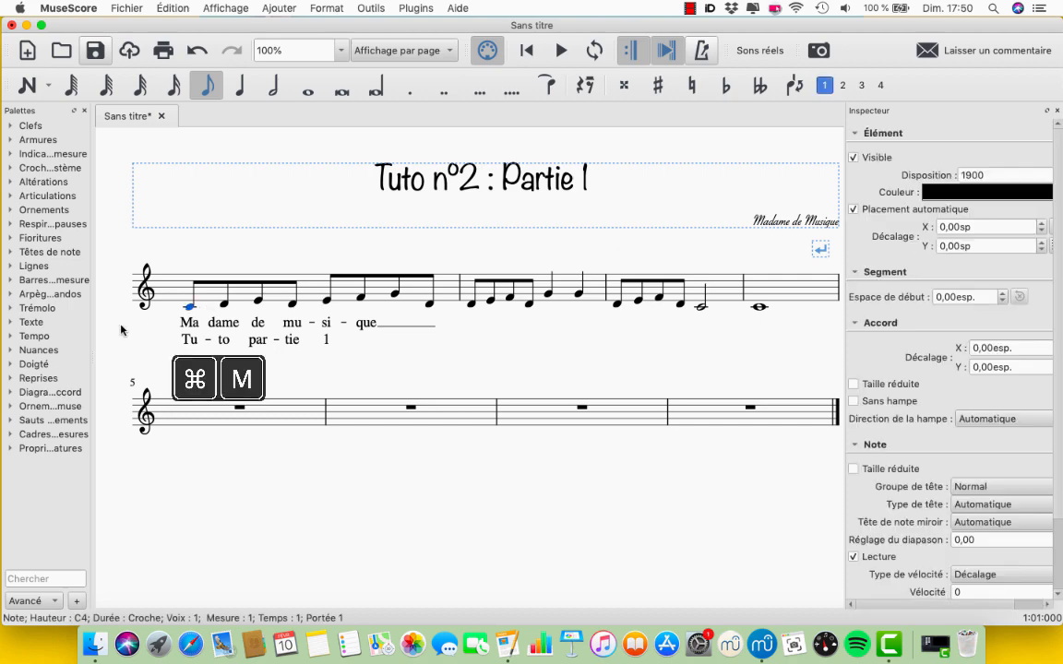
text(A)
key(Escape)
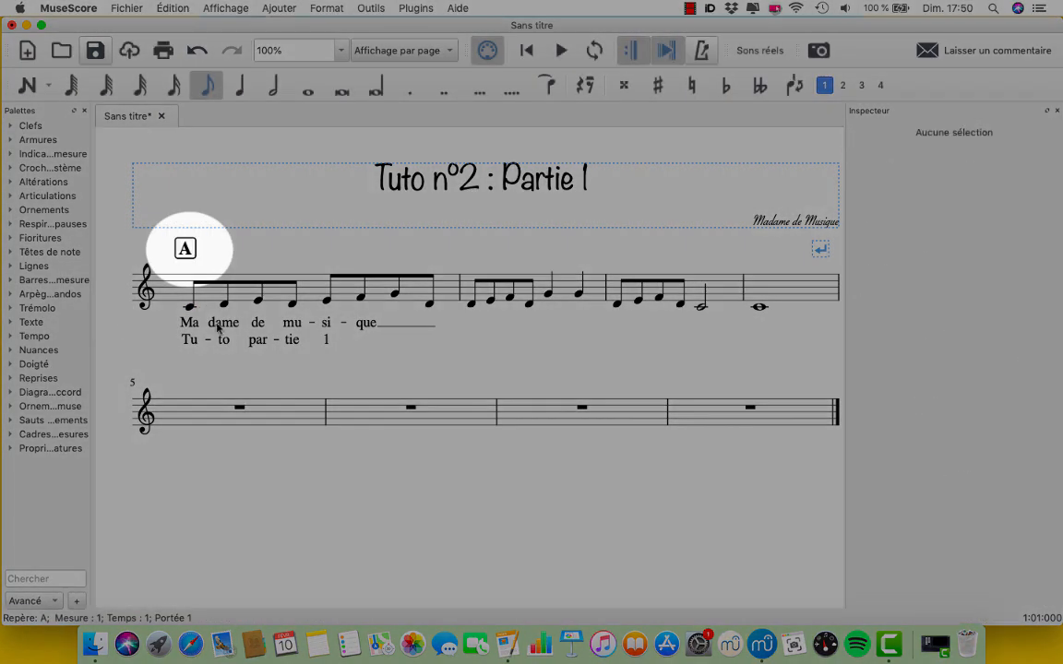
Step: Place a rehearsal mark "Partie 2" above the first note of measure 2 and open its frame options
click(470, 305)
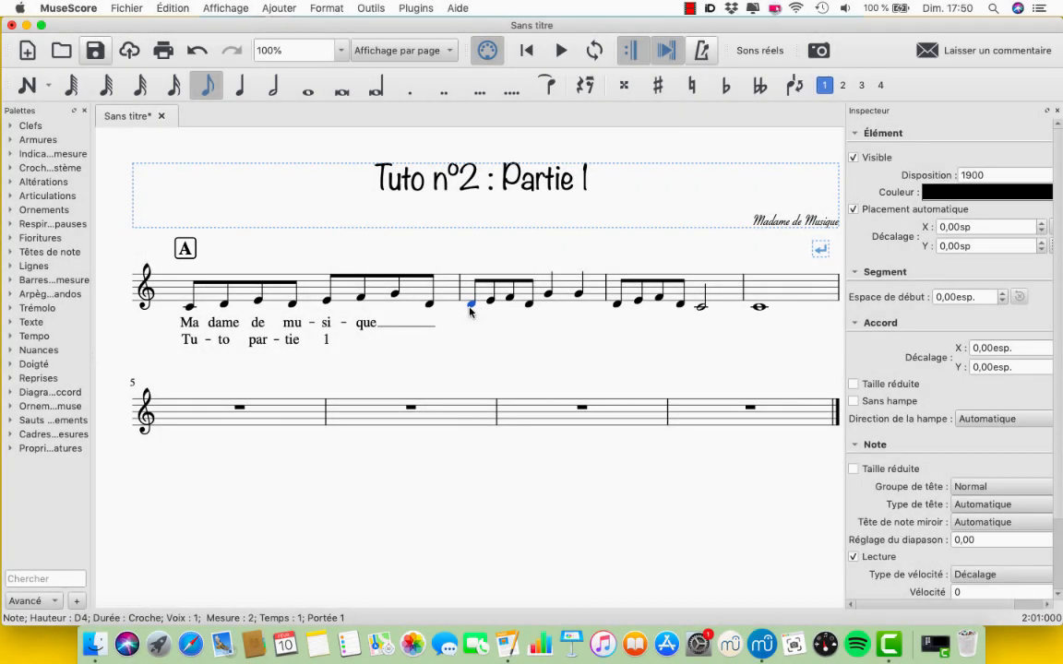
key(super+m)
text(Parti)
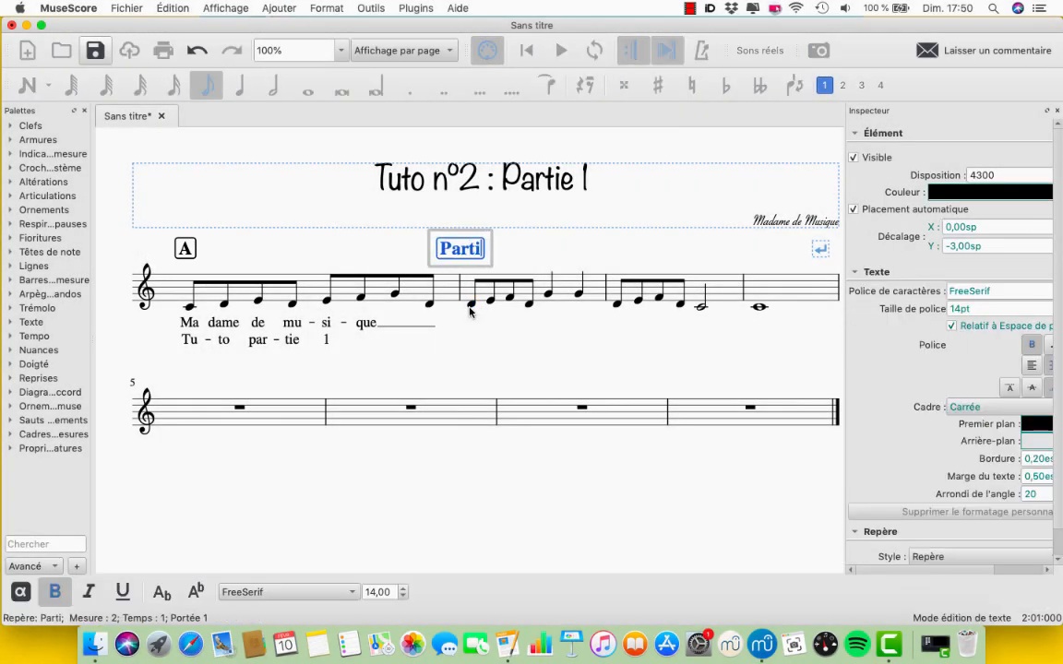
text(e 2)
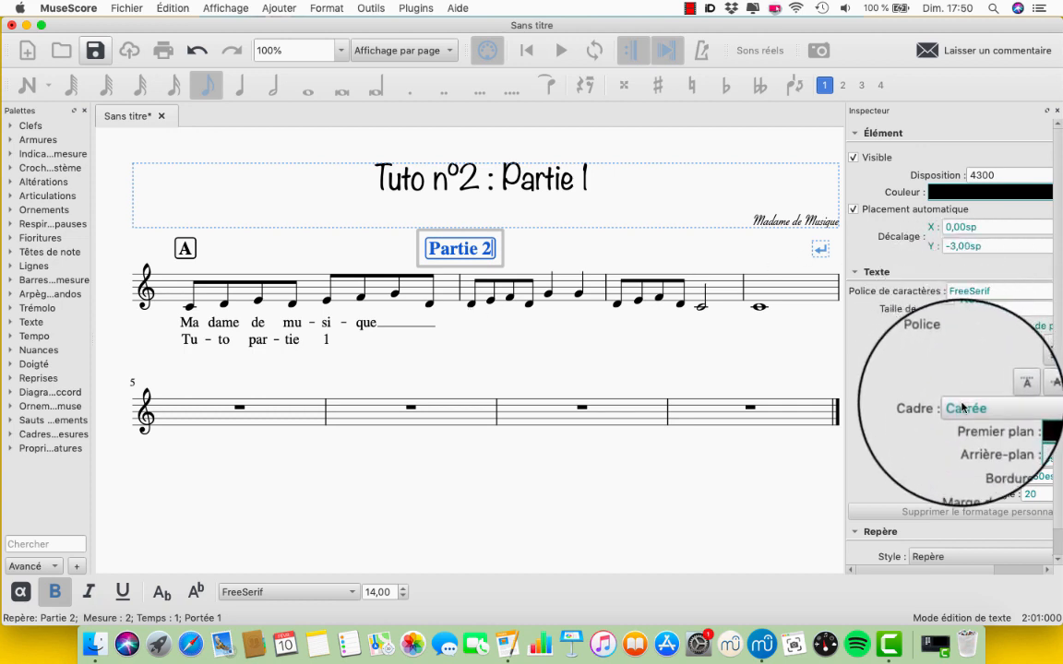
click(965, 407)
click(963, 407)
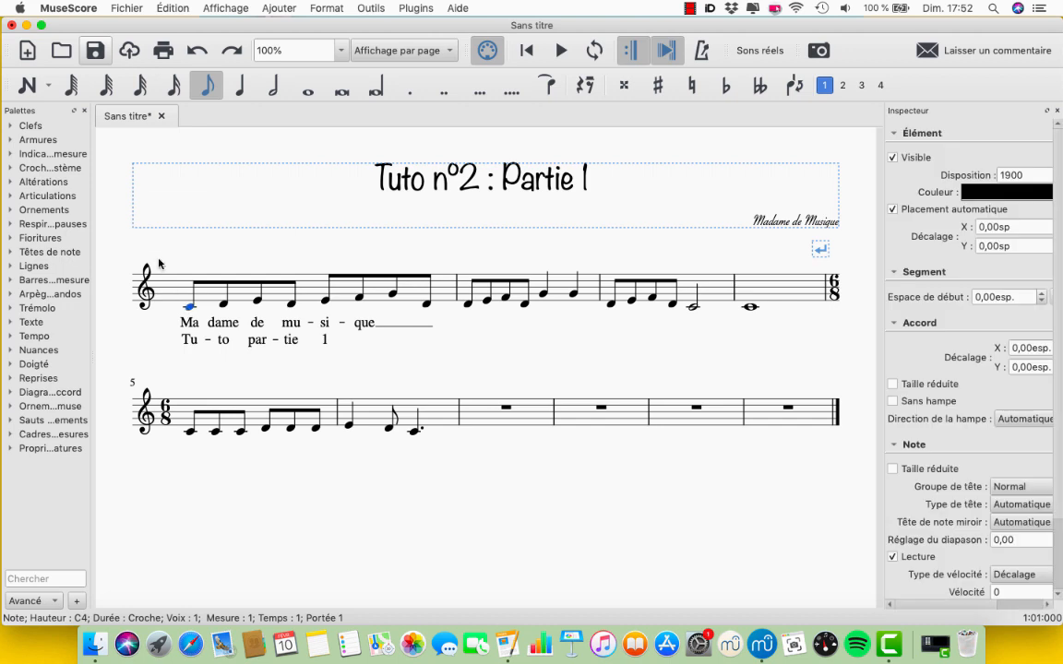
Step: Add a tempo marking of quarter note = 120 above the first note of measure 1
key(alt+shift+t)
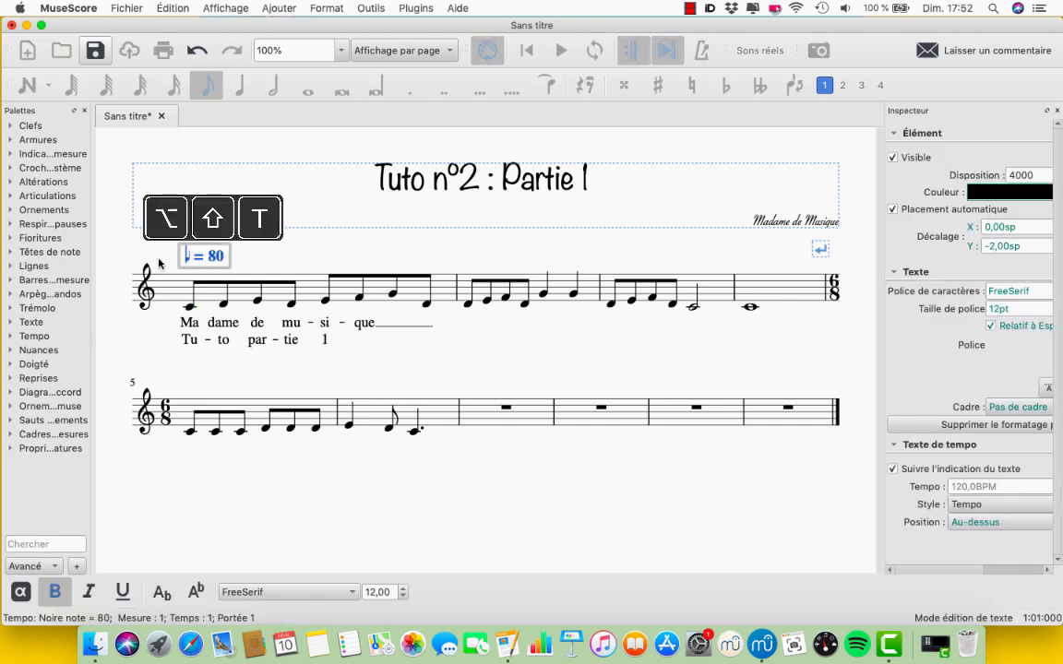
key(BackSpace)
key(BackSpace)
text(120)
key(Escape)
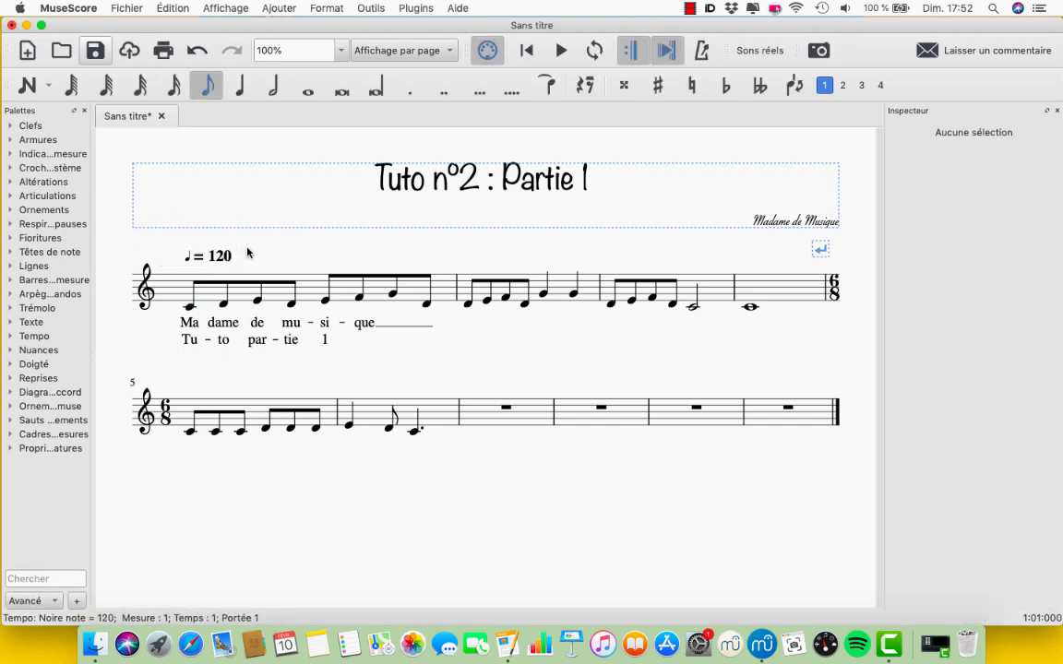
Step: Place the tempo equivalence quarter note = dotted quarter note at the start of measure 5, at the 6/8 time change
click(32, 338)
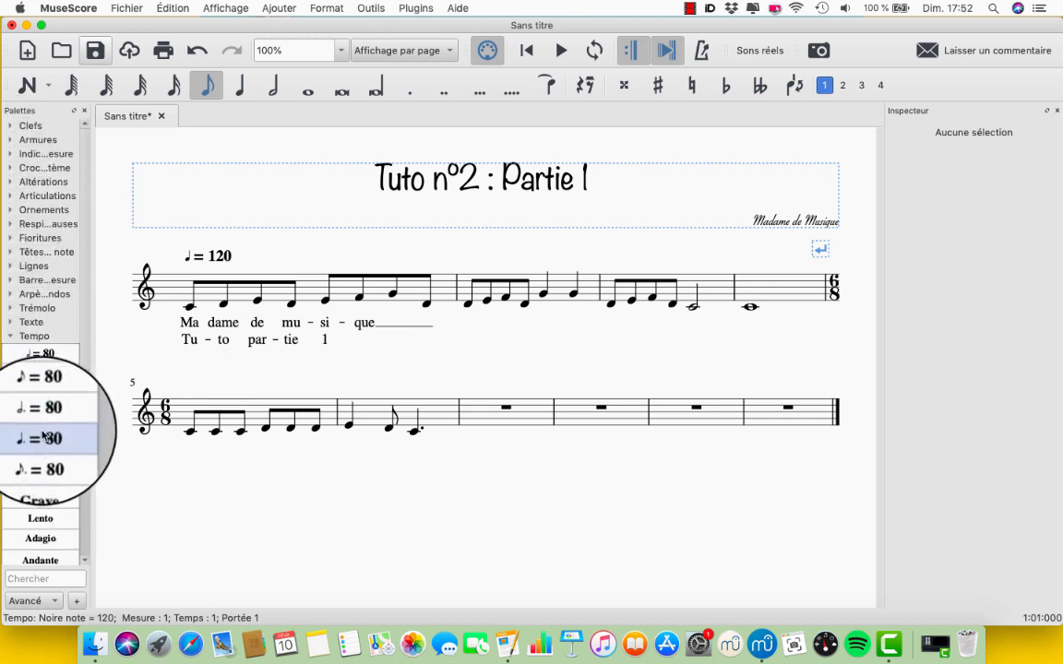
scroll(57, 434, down, 2)
scroll(58, 436, down, 5)
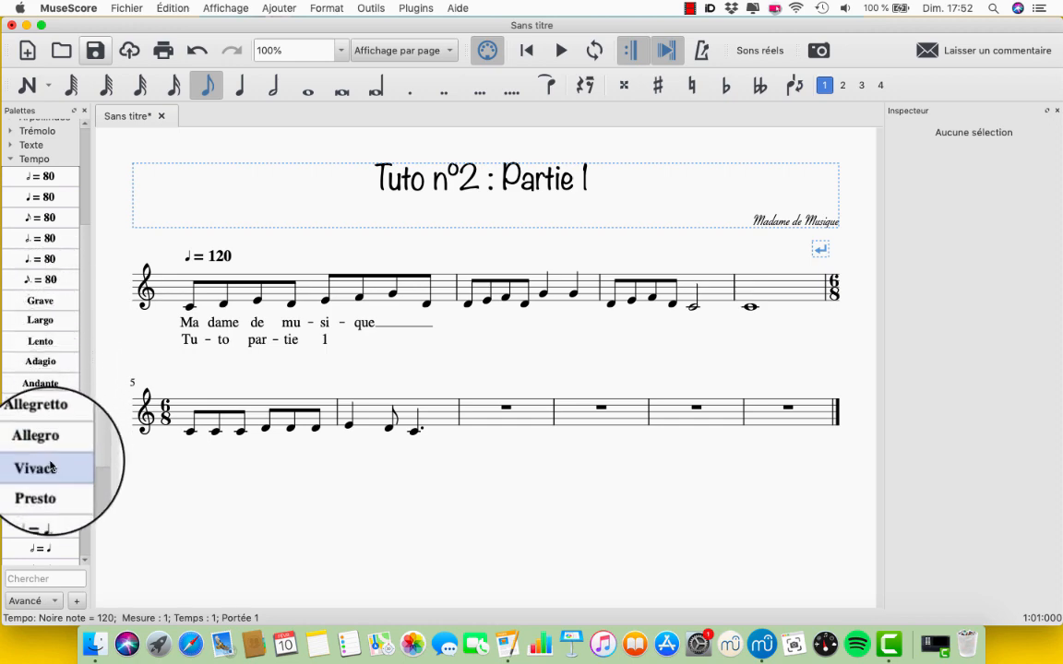
scroll(48, 434, down, 3)
drag(61, 380, 191, 431)
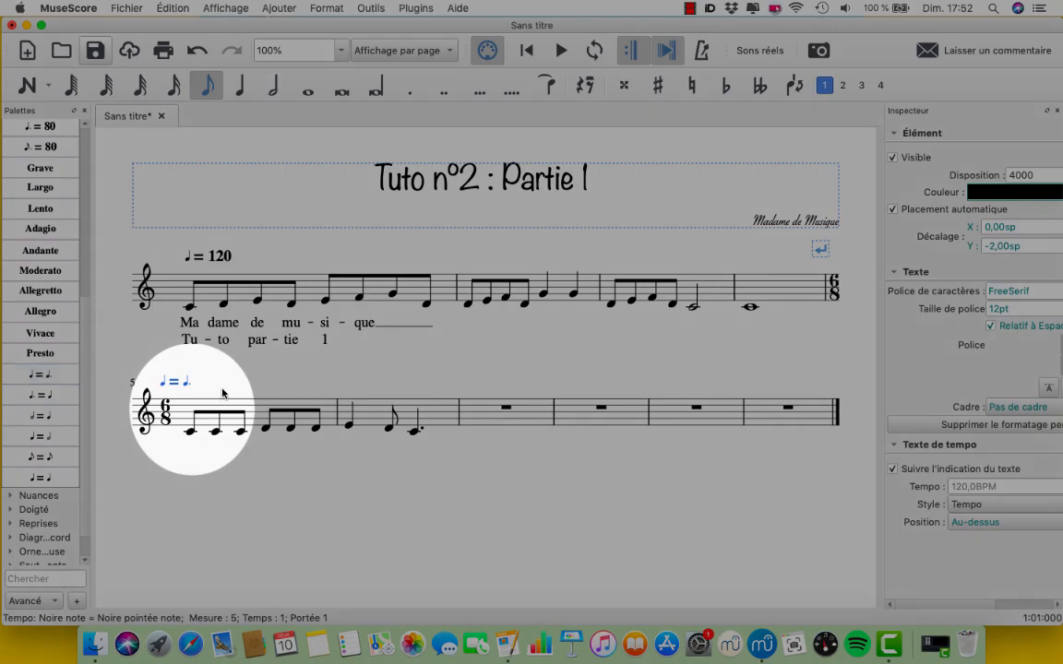
key(Escape)
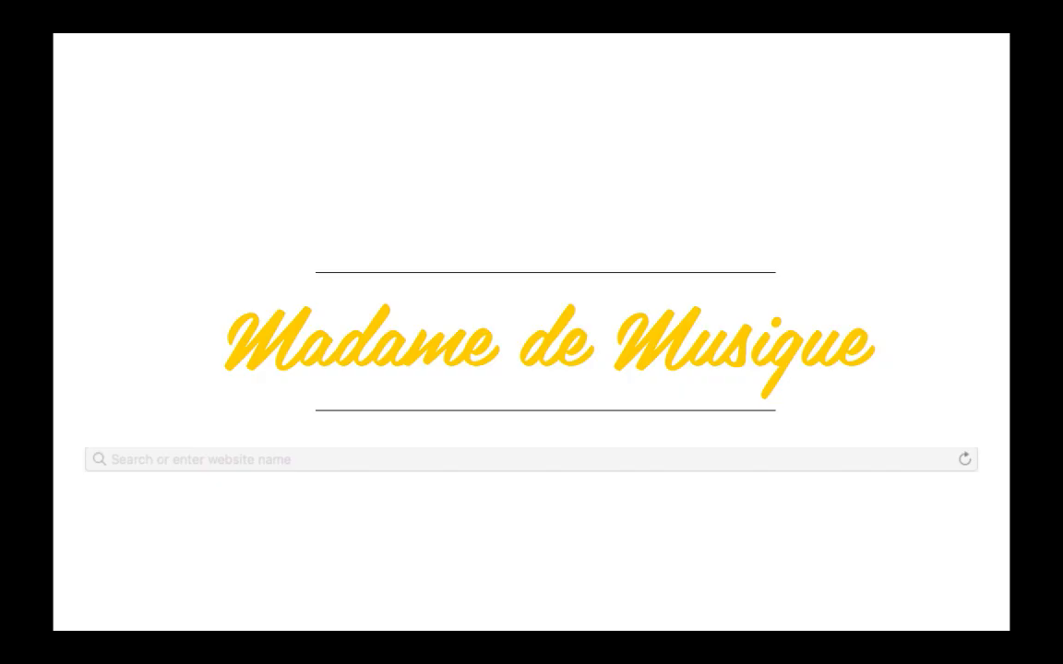
click(120, 459)
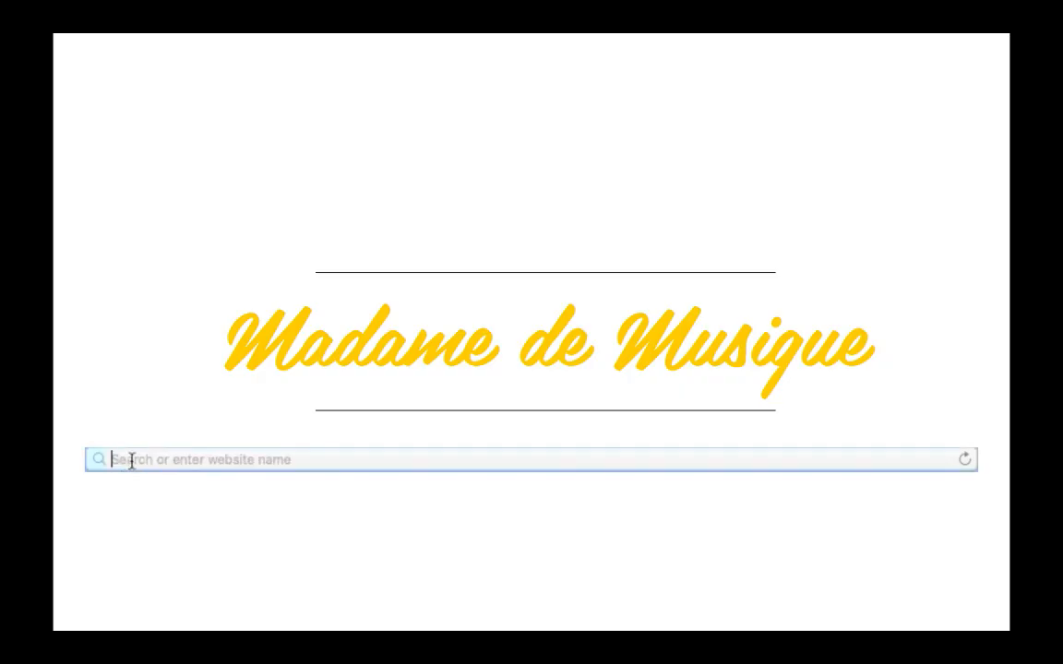
text(www.madamedemusique.com)
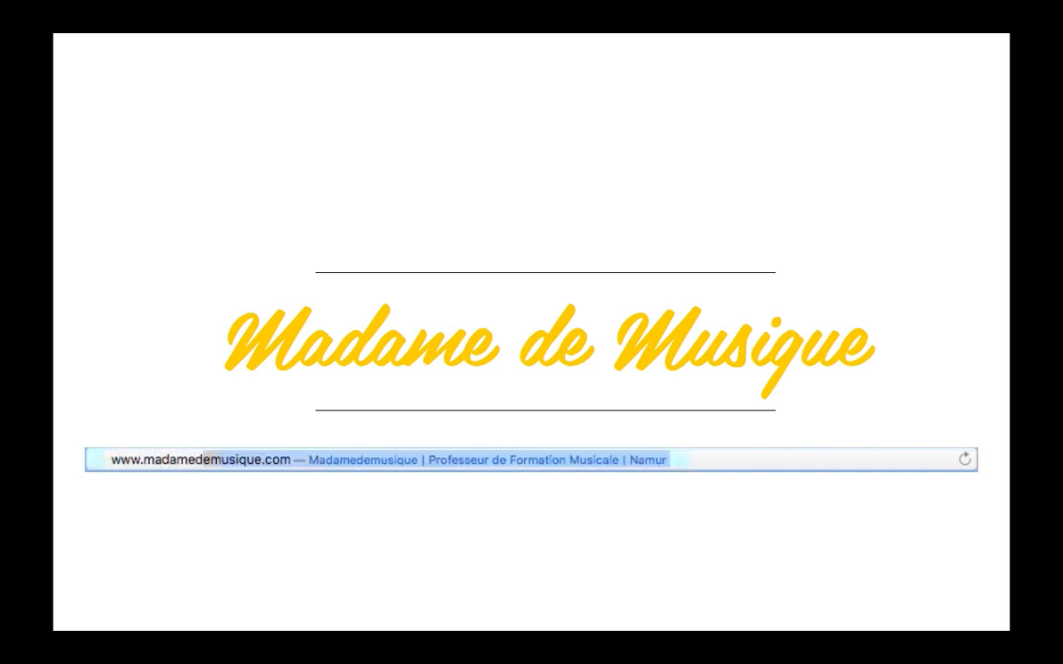